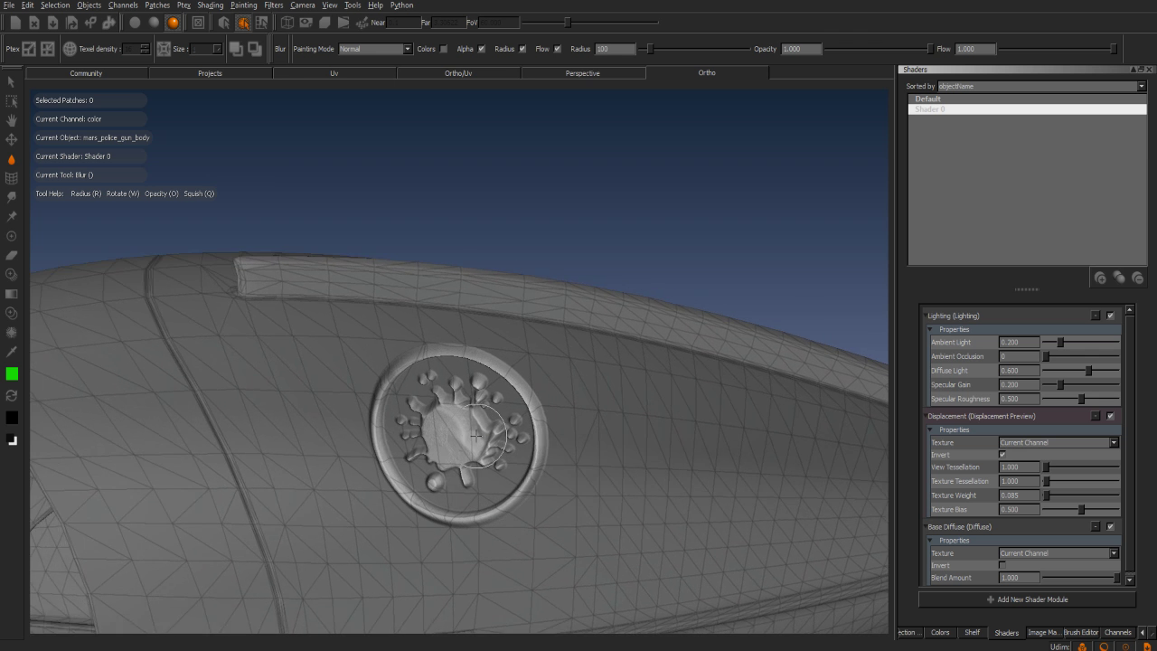
Turn the displacement's Invert option off and back on to compare the raised and engraved logo from an angled view.
{"action": "right_click_drag", "start_coordinate": [479, 429], "coordinate": [551, 395], "text": "alt"}
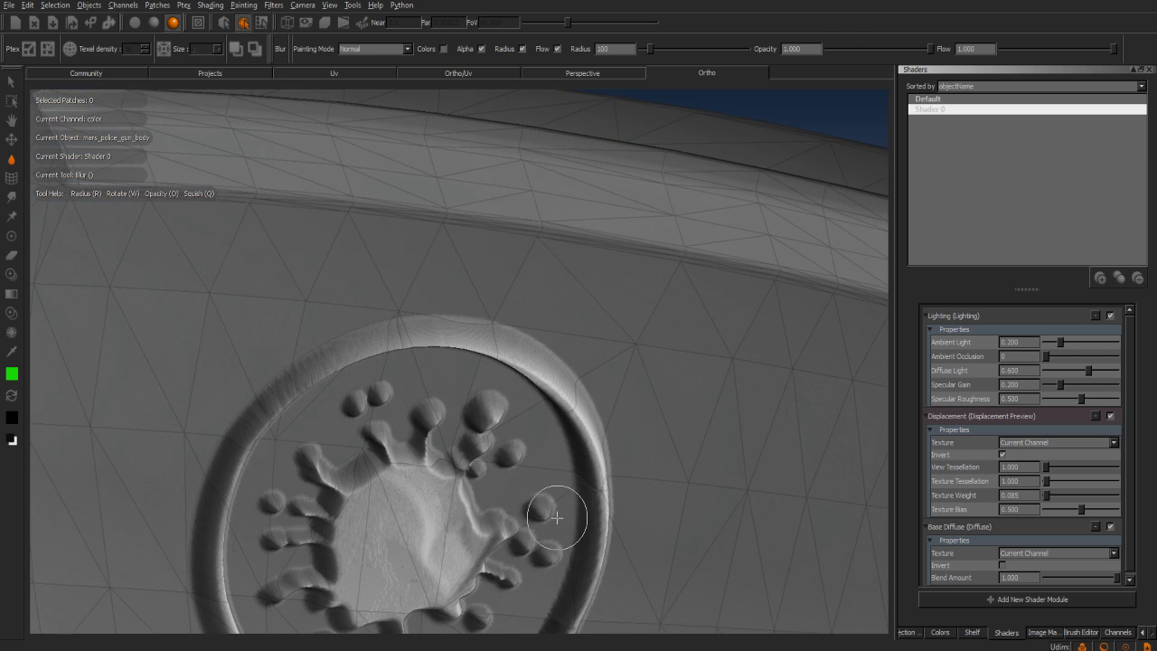
{"action": "mouse_move", "coordinate": [566, 364]}
{"action": "left_mouse_down", "text": "alt"}
{"action": "mouse_move", "coordinate": [387, 361]}
{"action": "mouse_move", "coordinate": [566, 364]}
{"action": "mouse_move", "coordinate": [633, 348]}
{"action": "left_mouse_up", "text": "alt"}
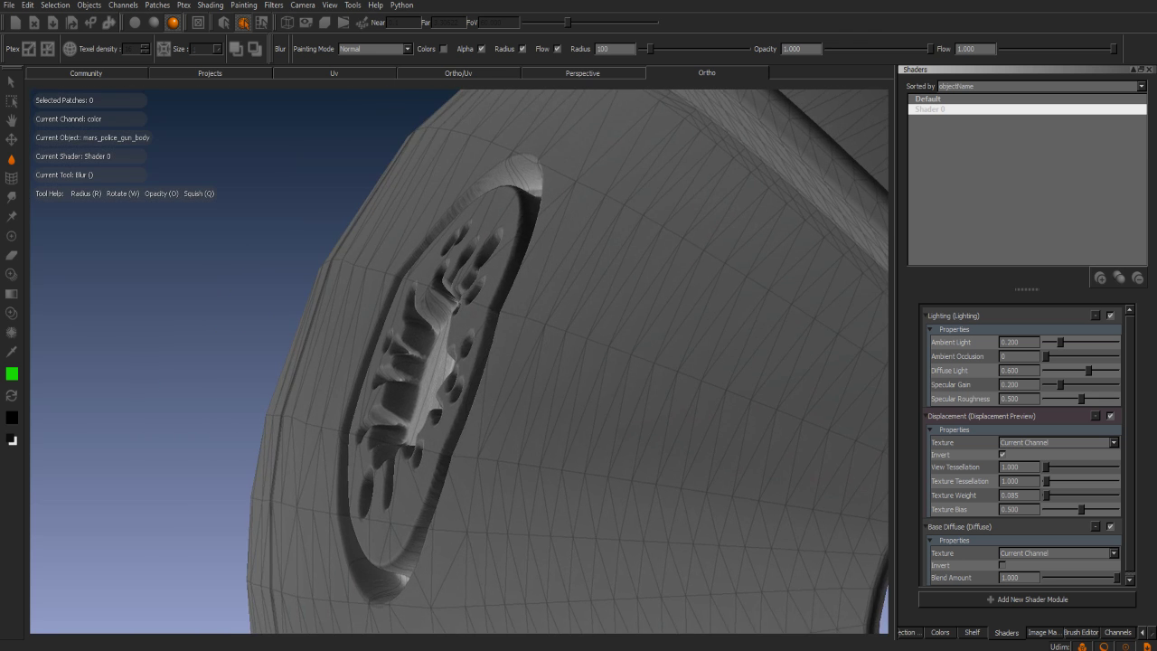
{"action": "left_click", "coordinate": [1001, 454]}
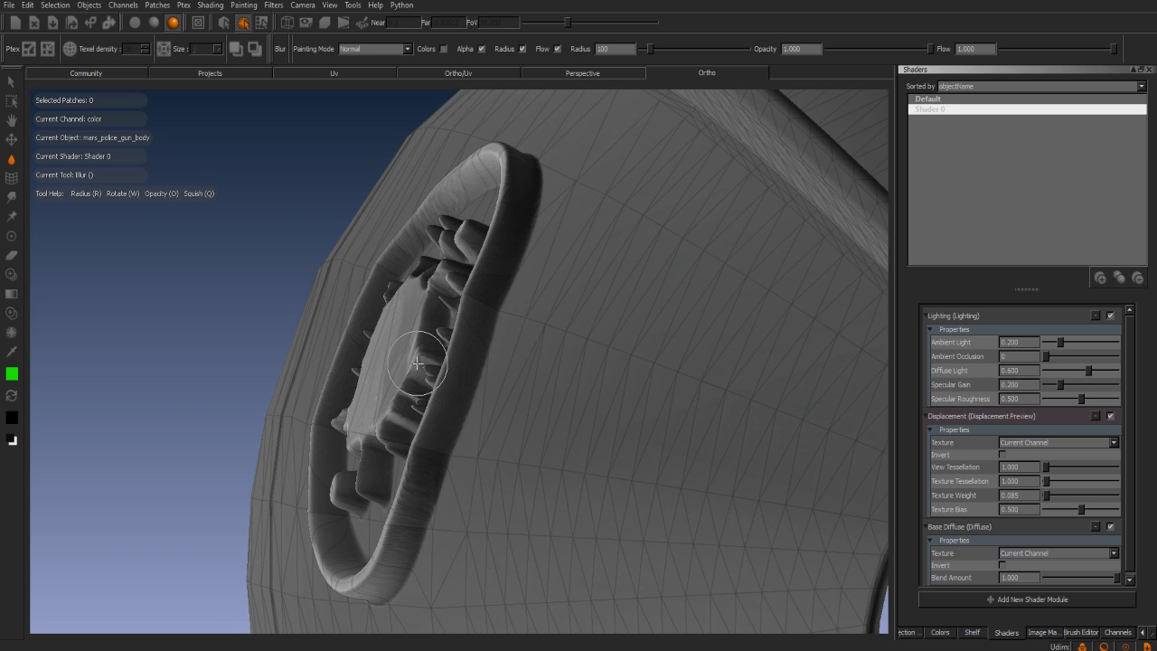
{"action": "left_click_drag", "start_coordinate": [422, 377], "coordinate": [423, 377], "text": "alt"}
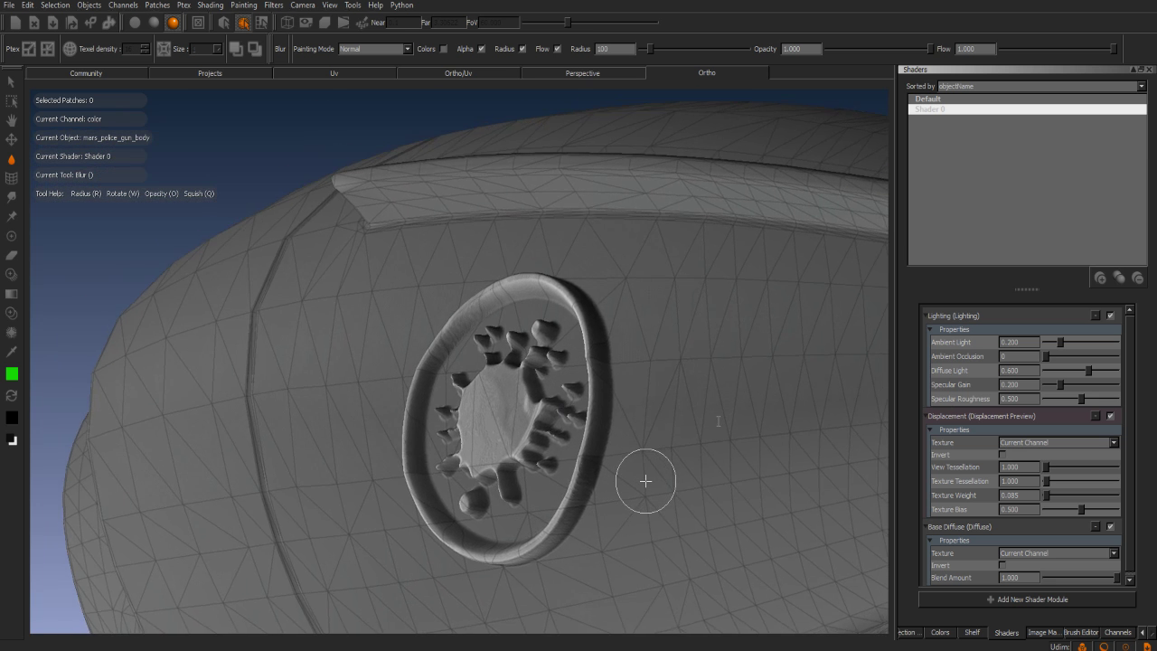
{"action": "left_click", "coordinate": [1001, 453]}
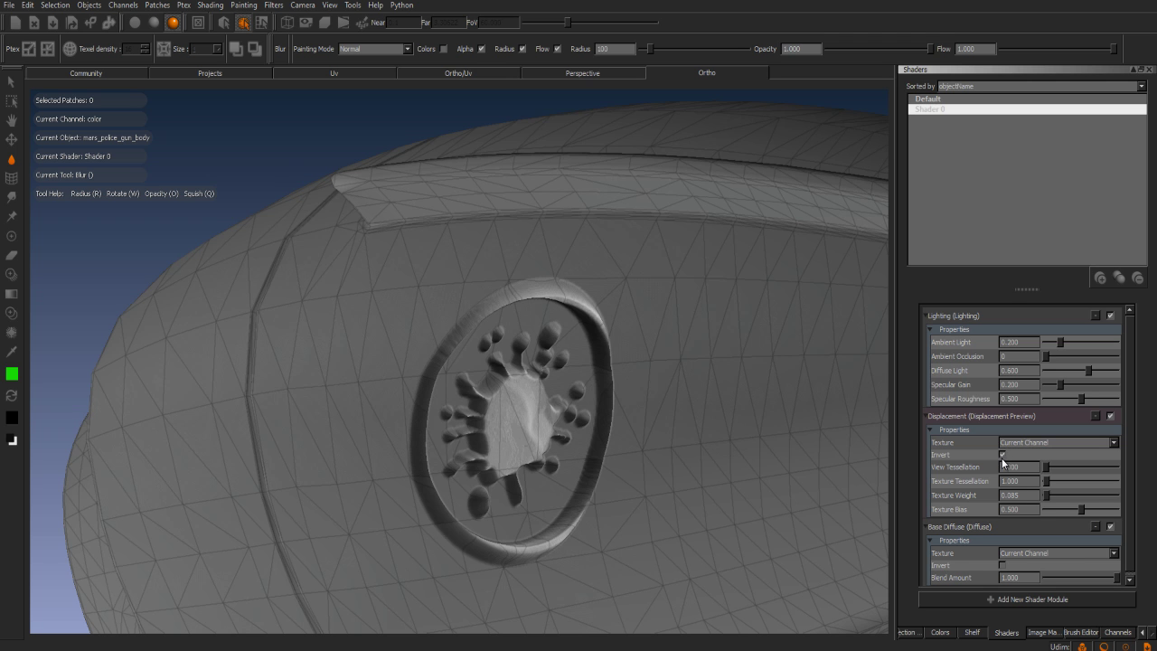
Raise the displacement's Texture Weight to about 0.763, inspect the engraved logo from another angle, and lower the weight again.
{"action": "left_click_drag", "start_coordinate": [1047, 495], "coordinate": [1052, 496]}
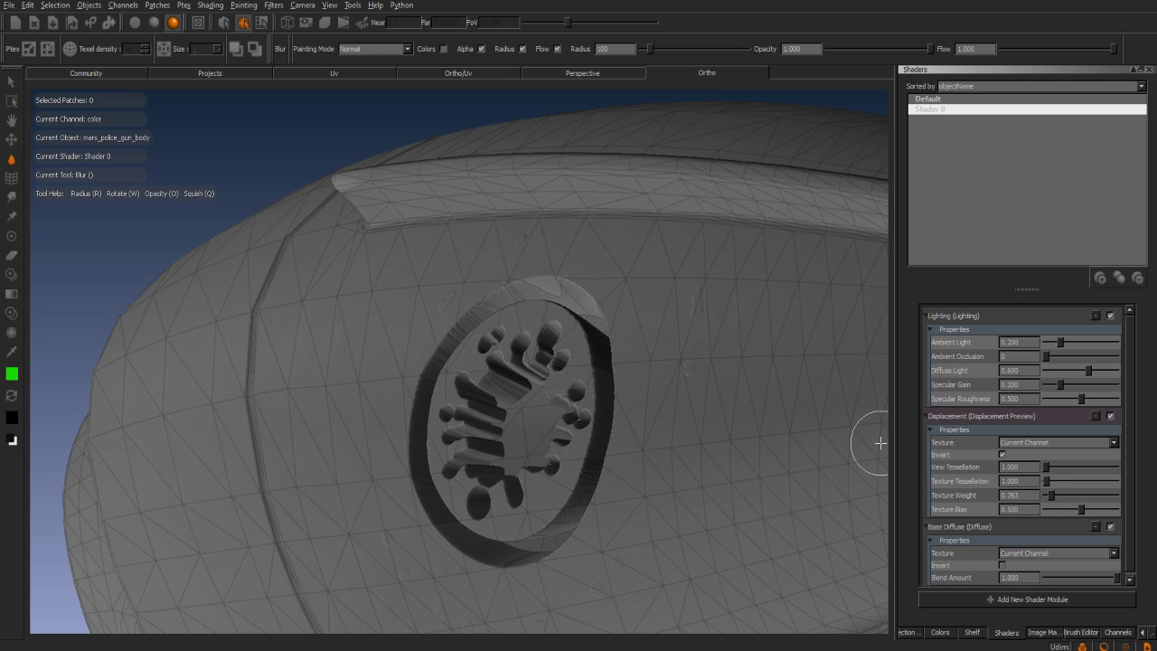
{"action": "left_click_drag", "start_coordinate": [881, 443], "coordinate": [880, 443], "text": "alt"}
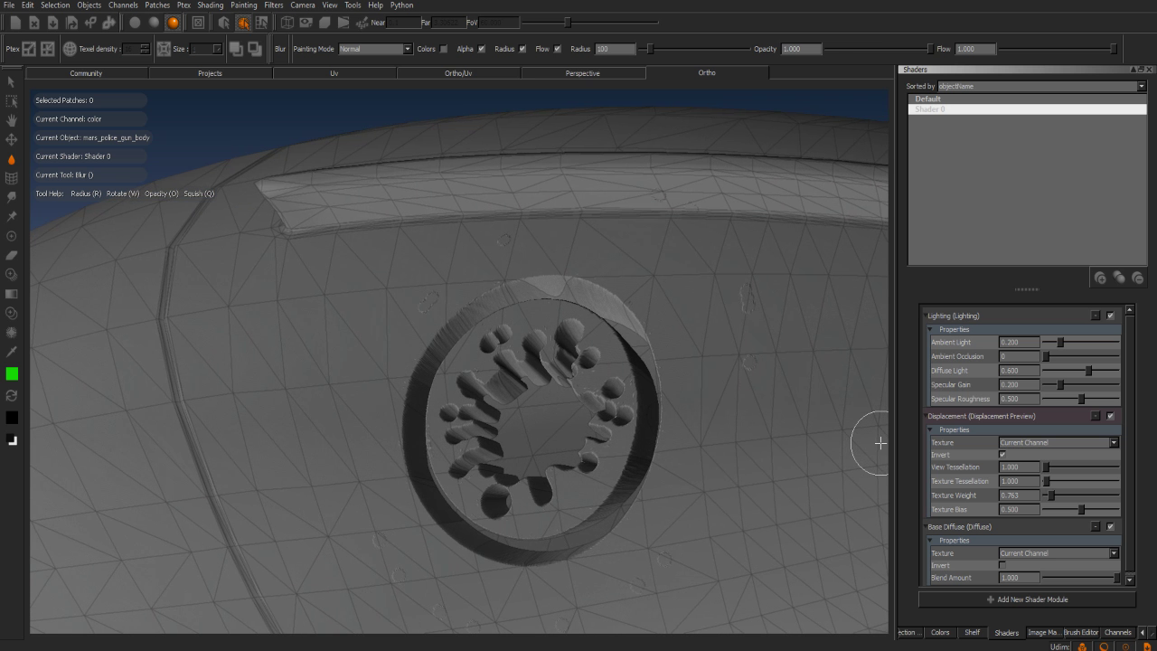
{"action": "left_click_drag", "start_coordinate": [483, 469], "coordinate": [872, 485], "text": "alt"}
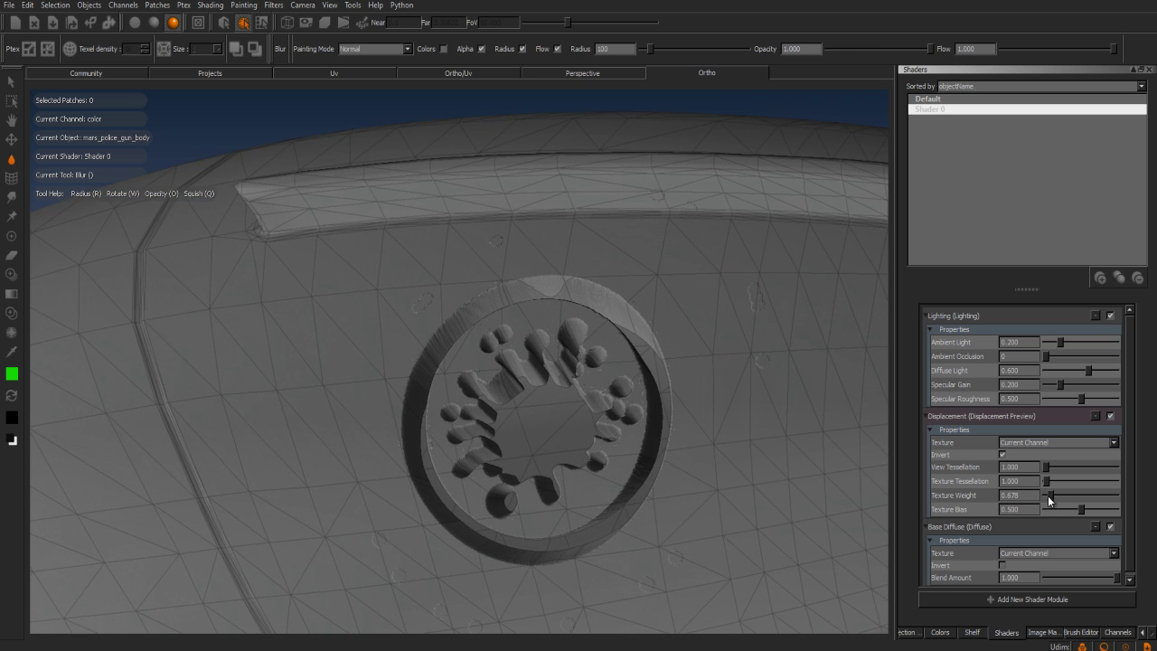
{"action": "left_click_drag", "start_coordinate": [1048, 495], "coordinate": [1046, 495]}
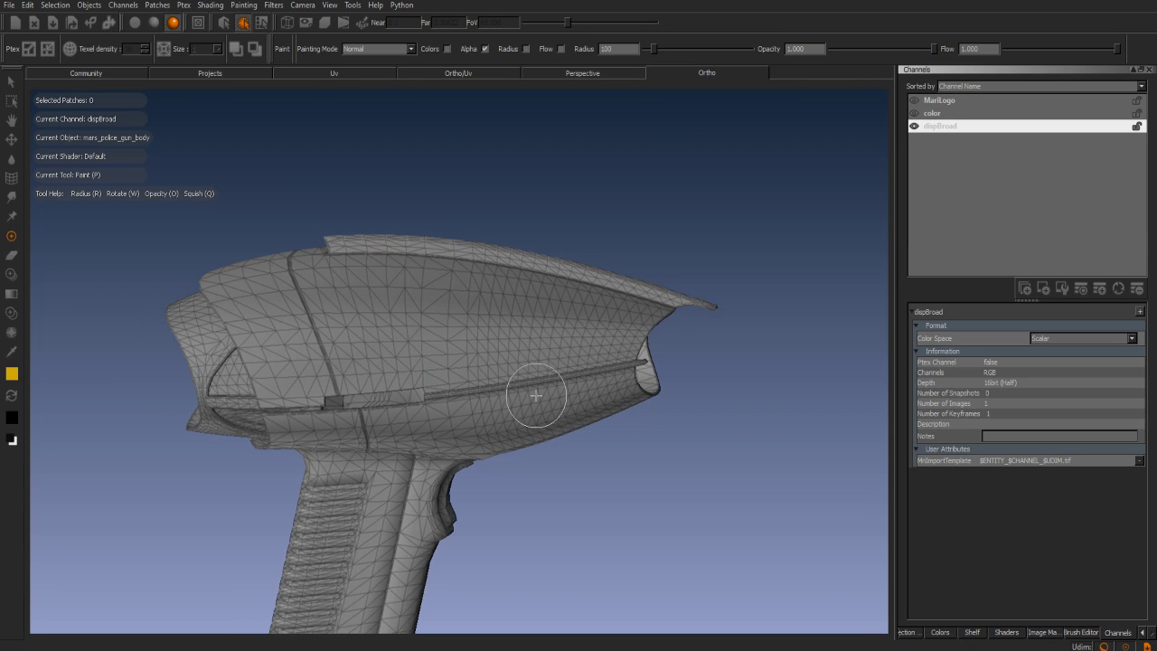
Compare the color channel with the dispBroad channel on the gun body, leaving dispBroad as the current channel.
{"action": "mouse_move", "coordinate": [534, 395]}
{"action": "left_mouse_down", "text": "alt"}
{"action": "mouse_move", "coordinate": [715, 277]}
{"action": "mouse_move", "coordinate": [697, 301]}
{"action": "mouse_move", "coordinate": [617, 305]}
{"action": "mouse_move", "coordinate": [548, 380]}
{"action": "mouse_move", "coordinate": [552, 370]}
{"action": "left_mouse_up", "text": "alt"}
{"action": "right_click_drag", "start_coordinate": [553, 370], "coordinate": [637, 276], "text": "alt"}
{"action": "left_click_drag", "start_coordinate": [637, 276], "coordinate": [601, 347], "text": "alt"}
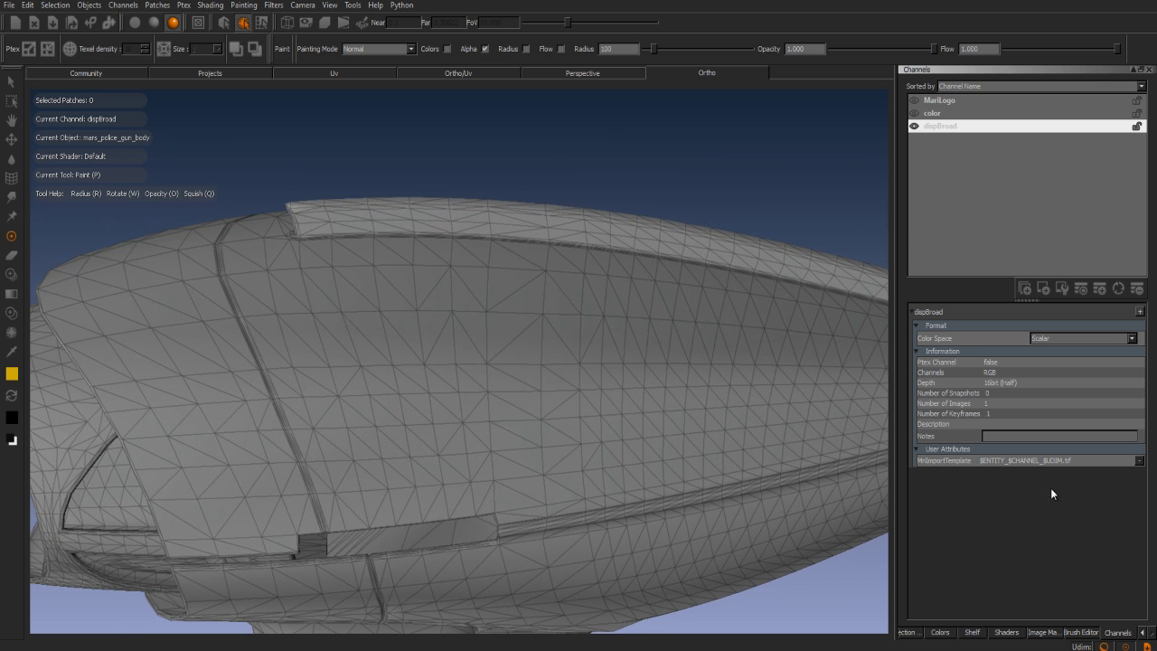
{"action": "left_click", "coordinate": [949, 114]}
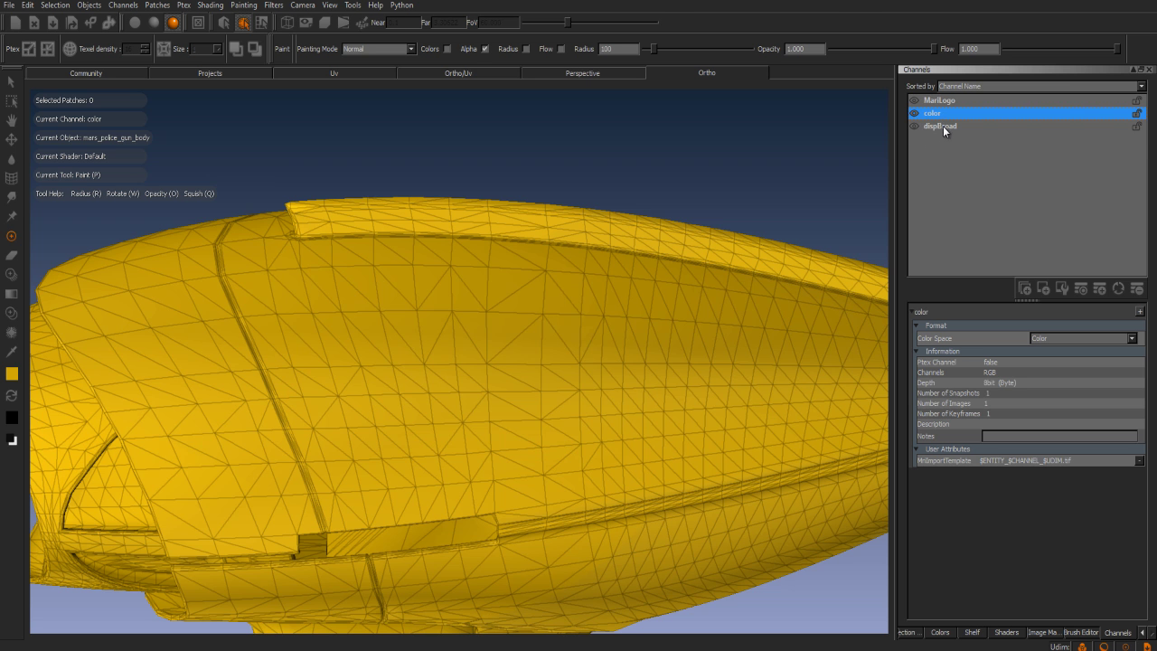
{"action": "left_click", "coordinate": [943, 126]}
{"action": "left_click_drag", "start_coordinate": [592, 504], "coordinate": [613, 422], "text": "alt"}
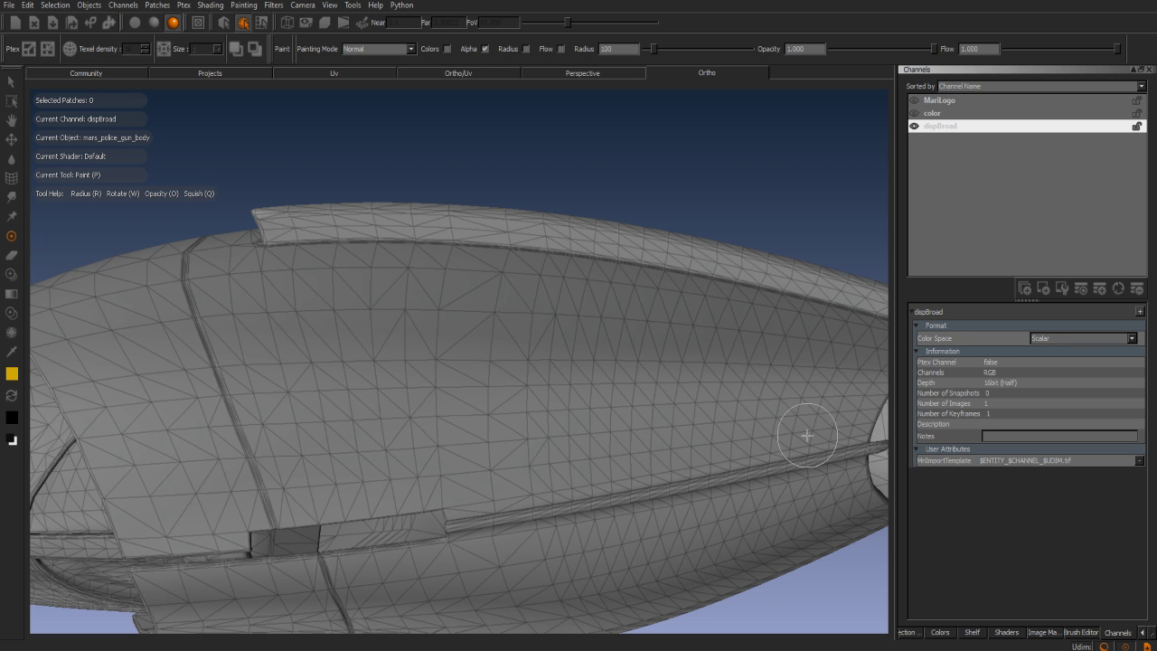
Paint the mari1.png logo through onto the side of the gun body in the dispBroad channel, scaled down slightly.
{"action": "left_click", "coordinate": [1042, 632]}
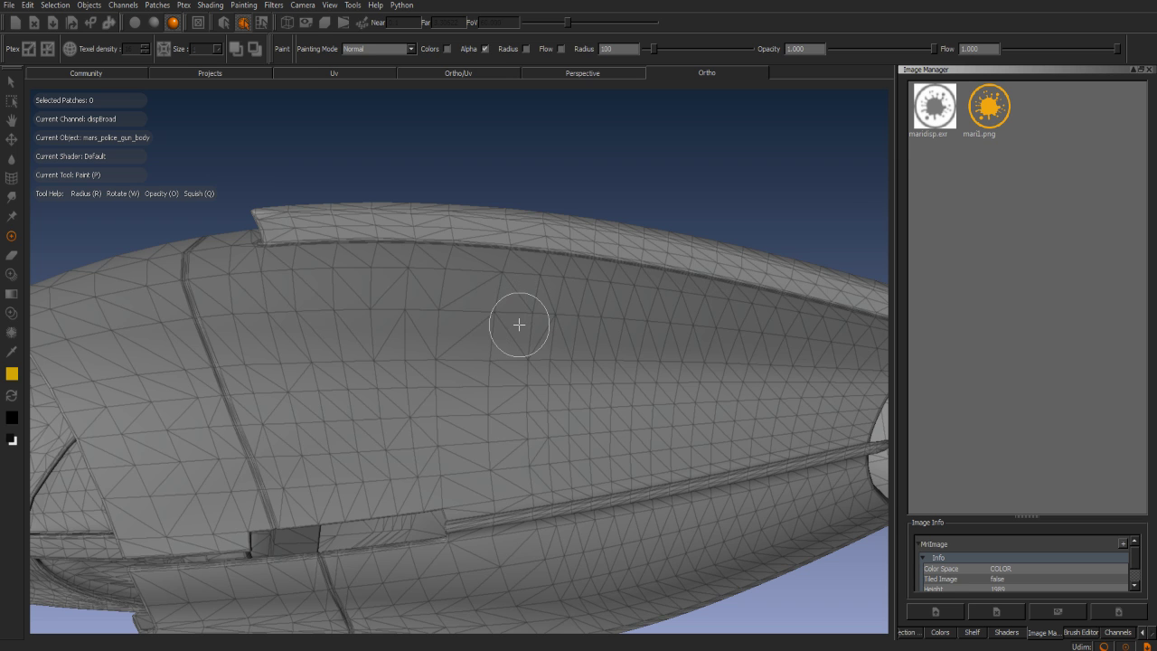
{"action": "key", "text": "u"}
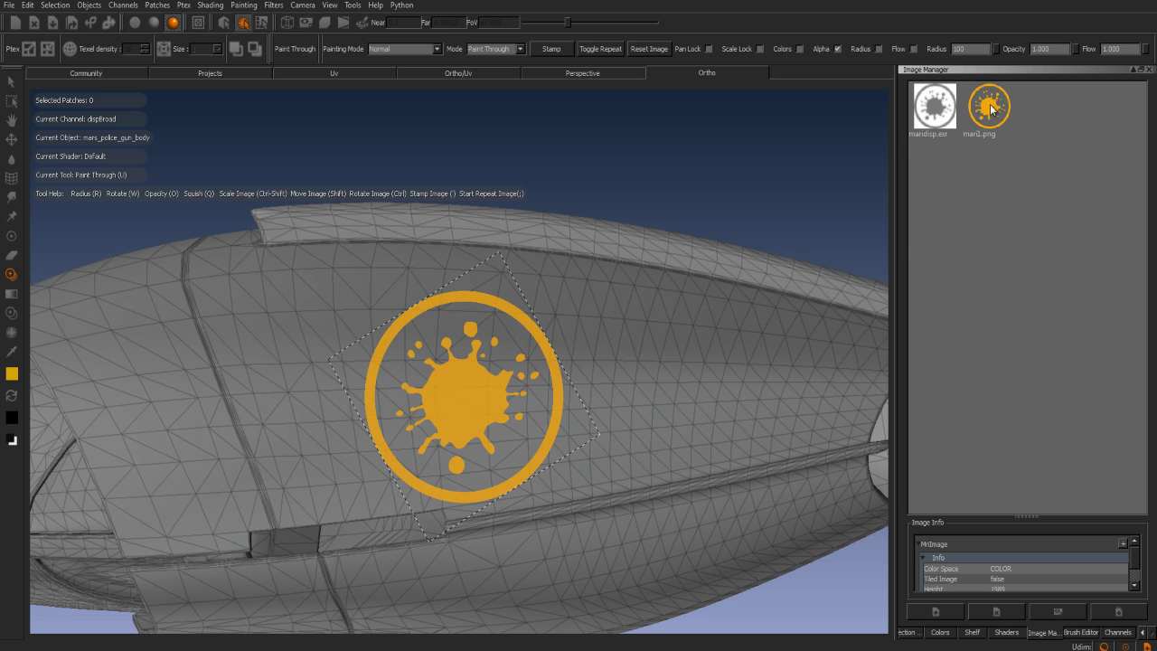
{"action": "mouse_move", "coordinate": [425, 391]}
{"action": "left_mouse_down", "text": "ctrl+shift"}
{"action": "mouse_move", "coordinate": [468, 388]}
{"action": "mouse_move", "coordinate": [463, 379]}
{"action": "left_mouse_up", "text": "ctrl+shift"}
{"action": "mouse_move", "coordinate": [407, 327]}
{"action": "left_mouse_down"}
{"action": "mouse_move", "coordinate": [397, 338]}
{"action": "mouse_move", "coordinate": [479, 366]}
{"action": "mouse_move", "coordinate": [472, 330]}
{"action": "mouse_move", "coordinate": [500, 294]}
{"action": "left_mouse_up"}
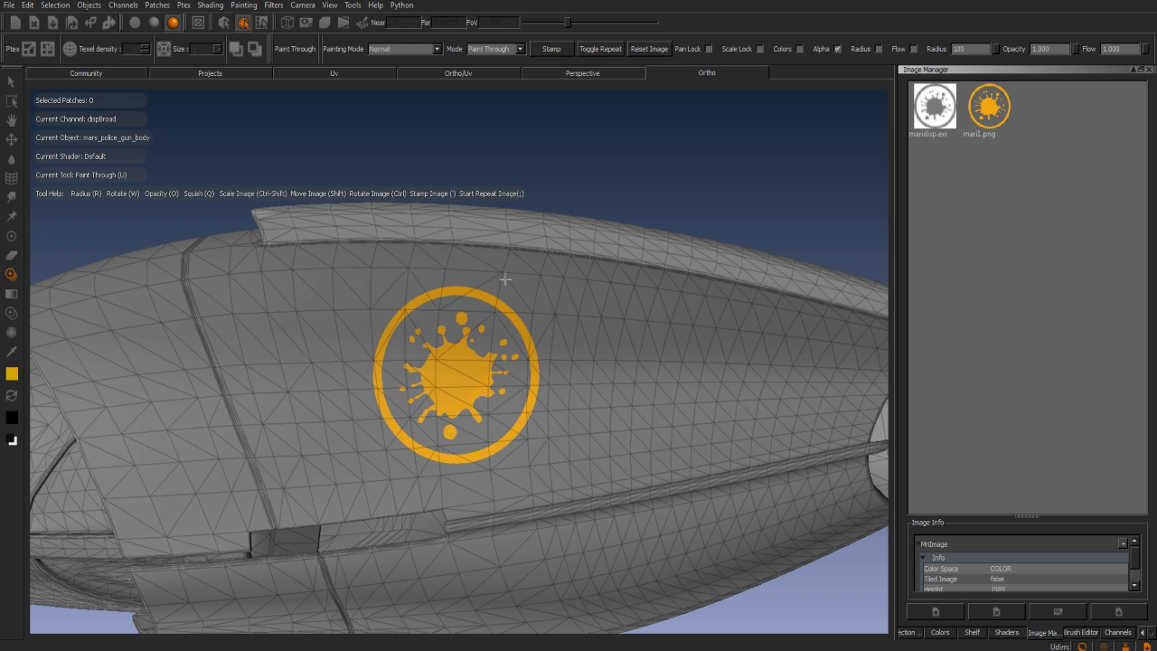
{"action": "left_click_drag", "start_coordinate": [411, 318], "coordinate": [474, 427]}
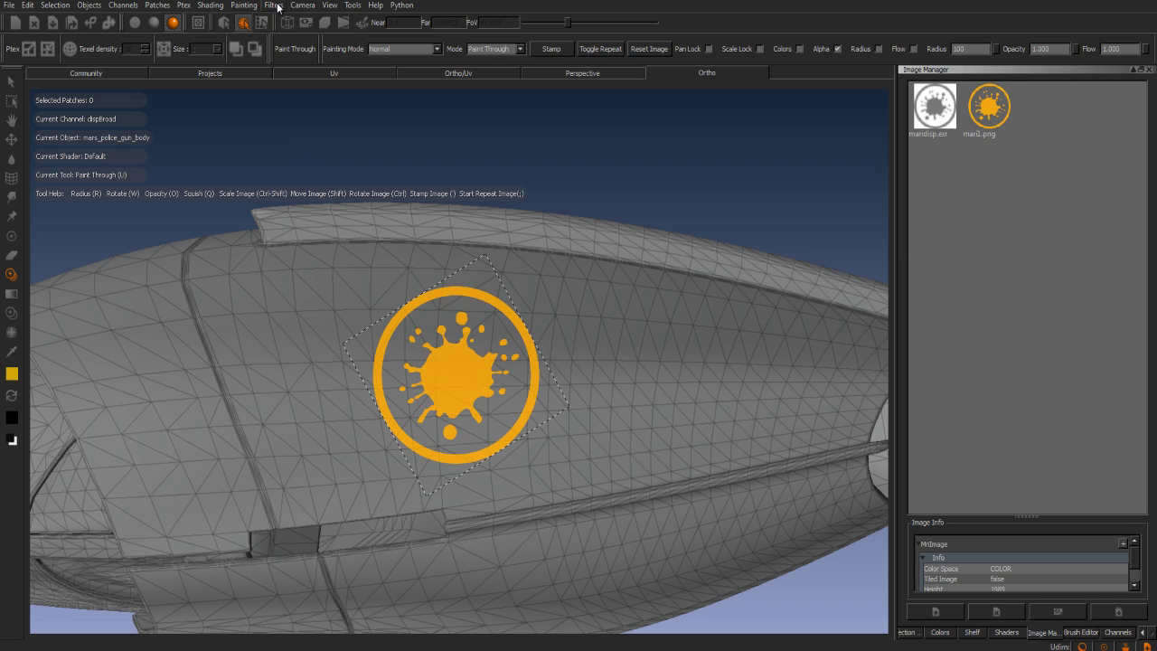
Desaturate the painted logo by applying the Hue filter to the Current Painting with Saturation at 0.
{"action": "left_click", "coordinate": [274, 5]}
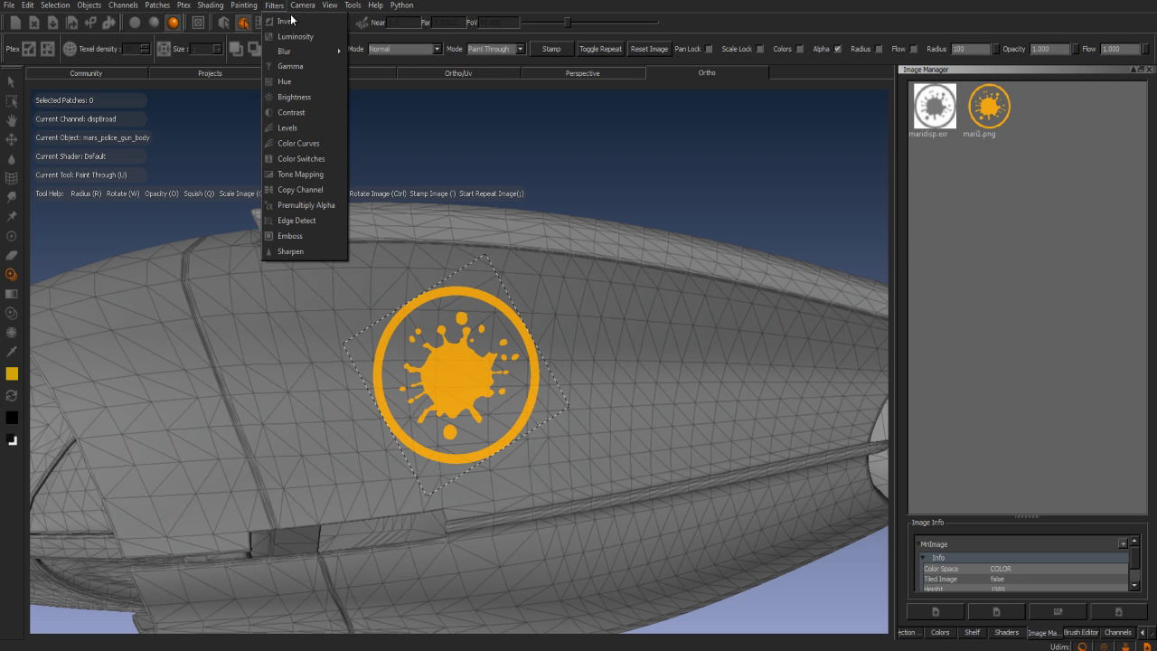
{"action": "left_click", "coordinate": [285, 82]}
{"action": "left_click_drag", "start_coordinate": [610, 136], "coordinate": [761, 109]}
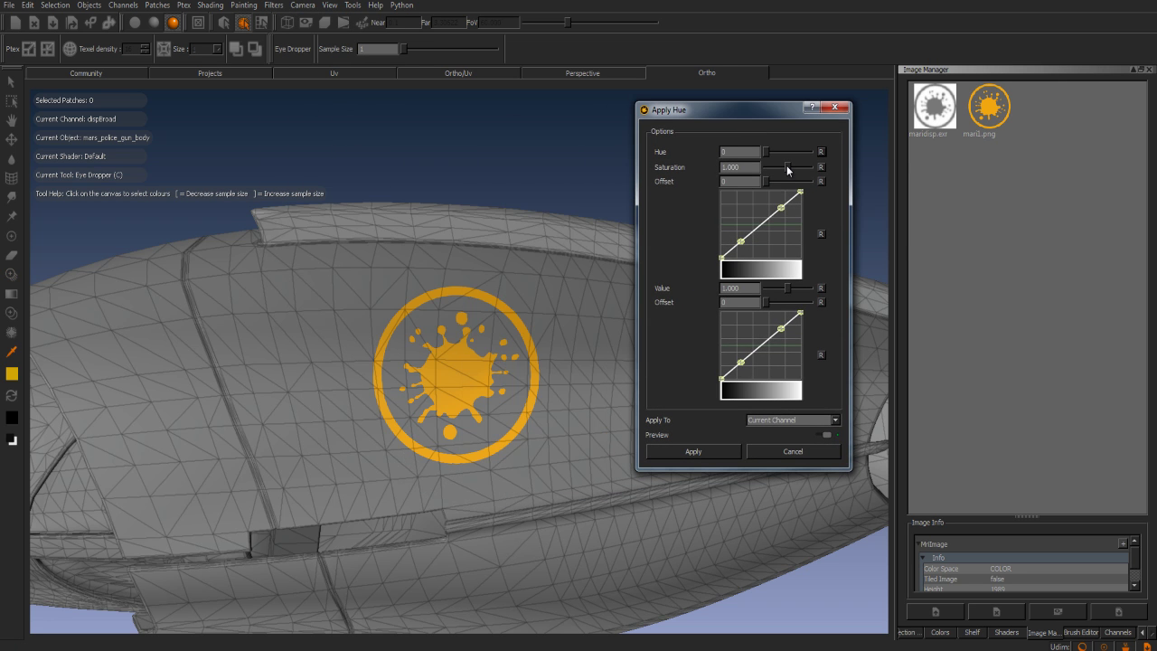
{"action": "left_click", "coordinate": [790, 419]}
{"action": "left_click", "coordinate": [791, 443]}
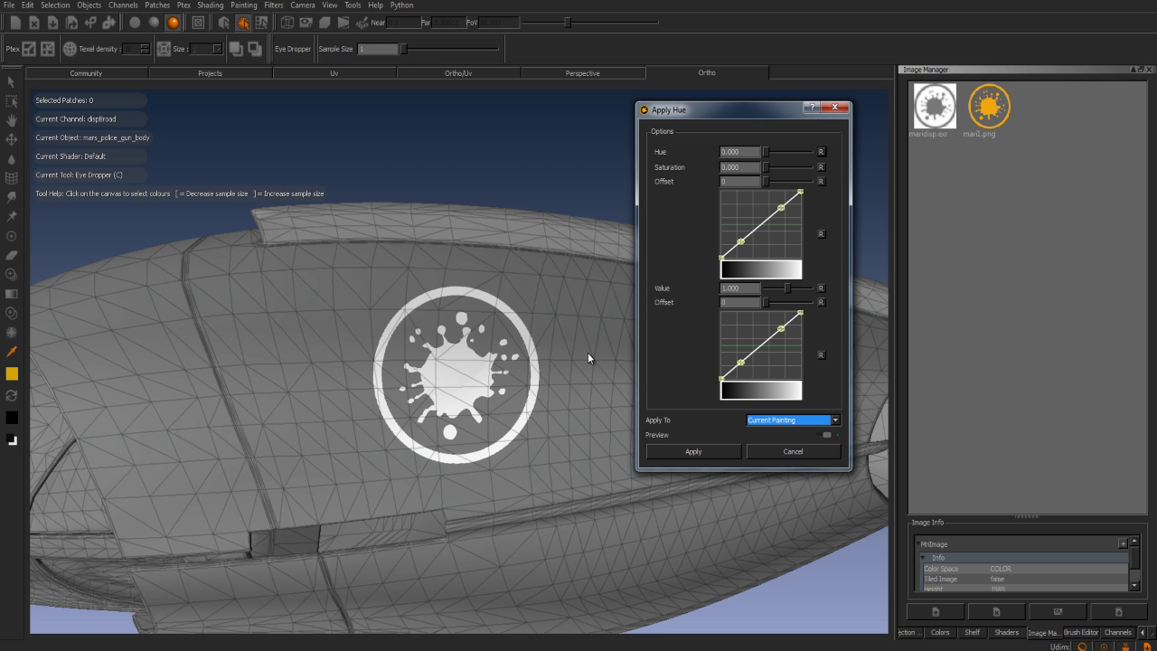
{"action": "left_click", "coordinate": [705, 452]}
{"action": "key", "text": "u"}
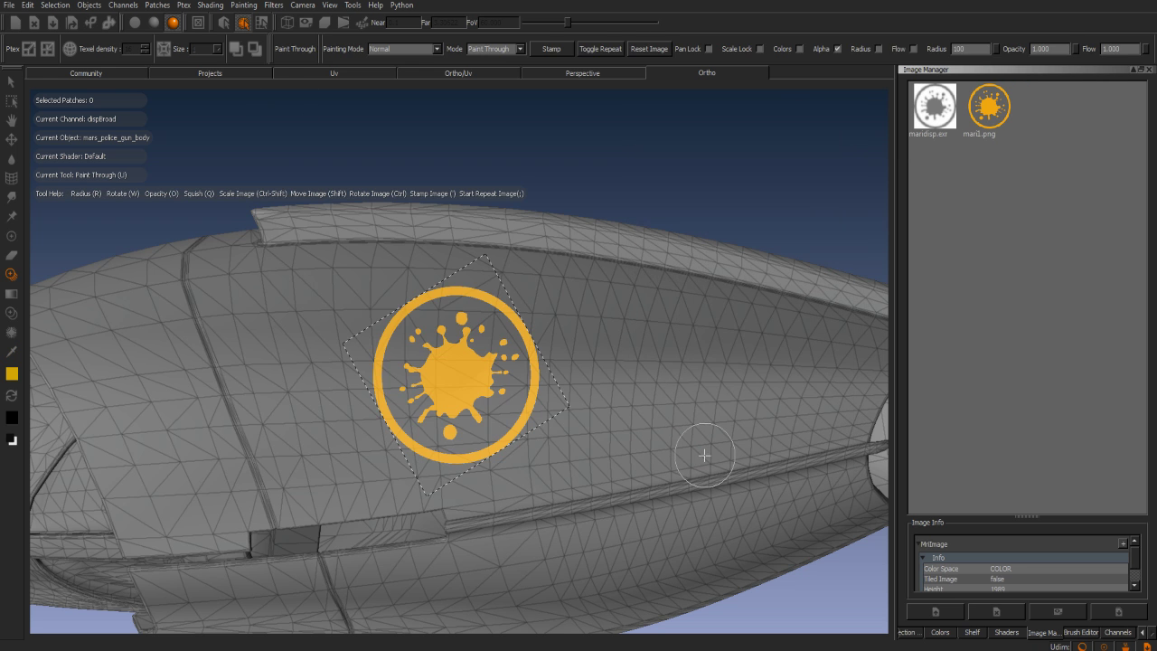
Soften the white logo with a Gaussian blur of radius about 18.5 applied to the Current Channel.
{"action": "left_click", "coordinate": [12, 84]}
{"action": "mouse_move", "coordinate": [471, 373]}
{"action": "left_mouse_down", "text": "alt"}
{"action": "mouse_move", "coordinate": [460, 366]}
{"action": "mouse_move", "coordinate": [471, 359]}
{"action": "left_mouse_up", "text": "alt"}
{"action": "right_click_drag", "start_coordinate": [470, 360], "coordinate": [472, 361], "text": "alt"}
{"action": "left_click_drag", "start_coordinate": [472, 362], "coordinate": [482, 334], "text": "alt"}
{"action": "left_click", "coordinate": [274, 7]}
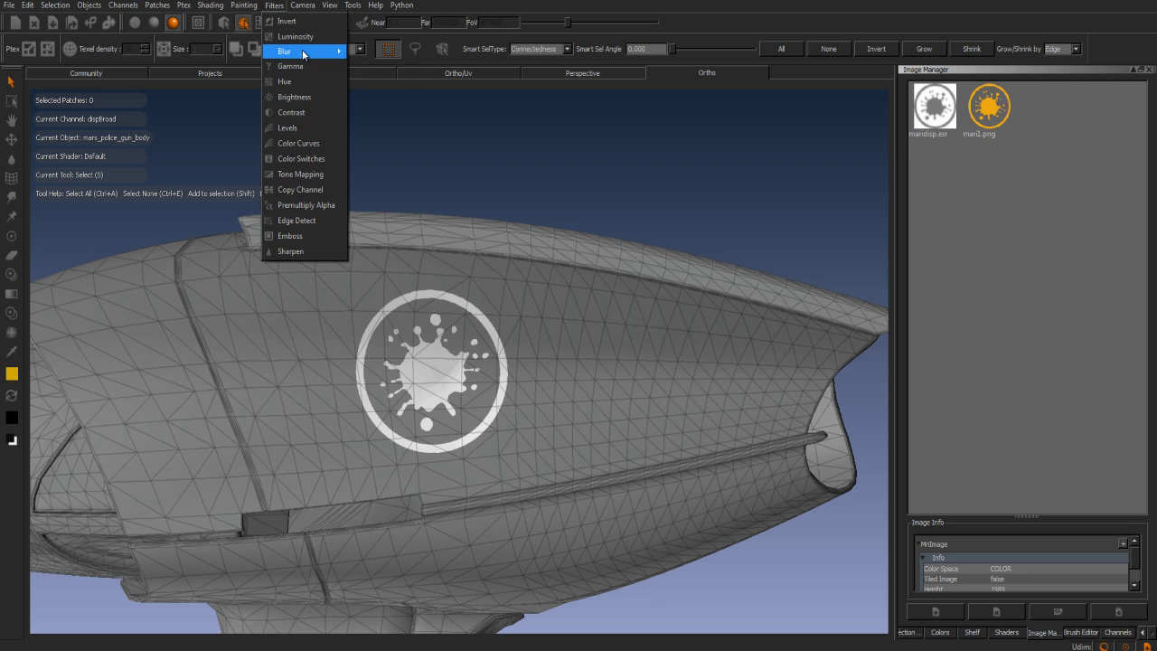
{"action": "mouse_move", "coordinate": [310, 51]}
{"action": "left_click", "coordinate": [378, 84]}
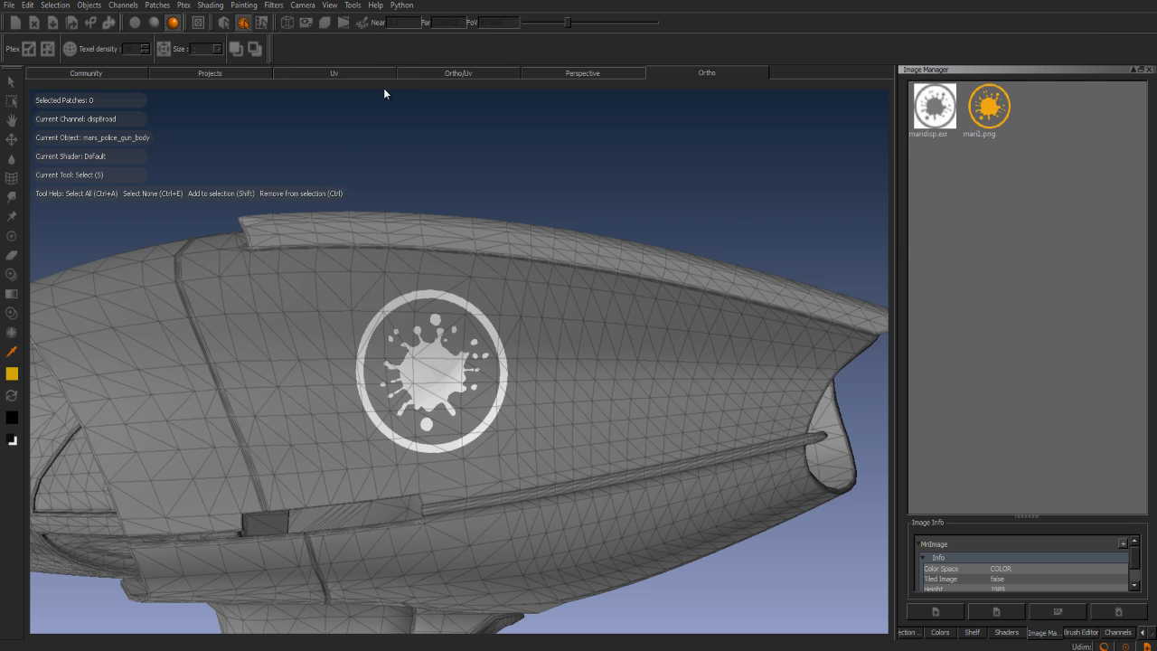
{"action": "left_click_drag", "start_coordinate": [625, 250], "coordinate": [659, 234]}
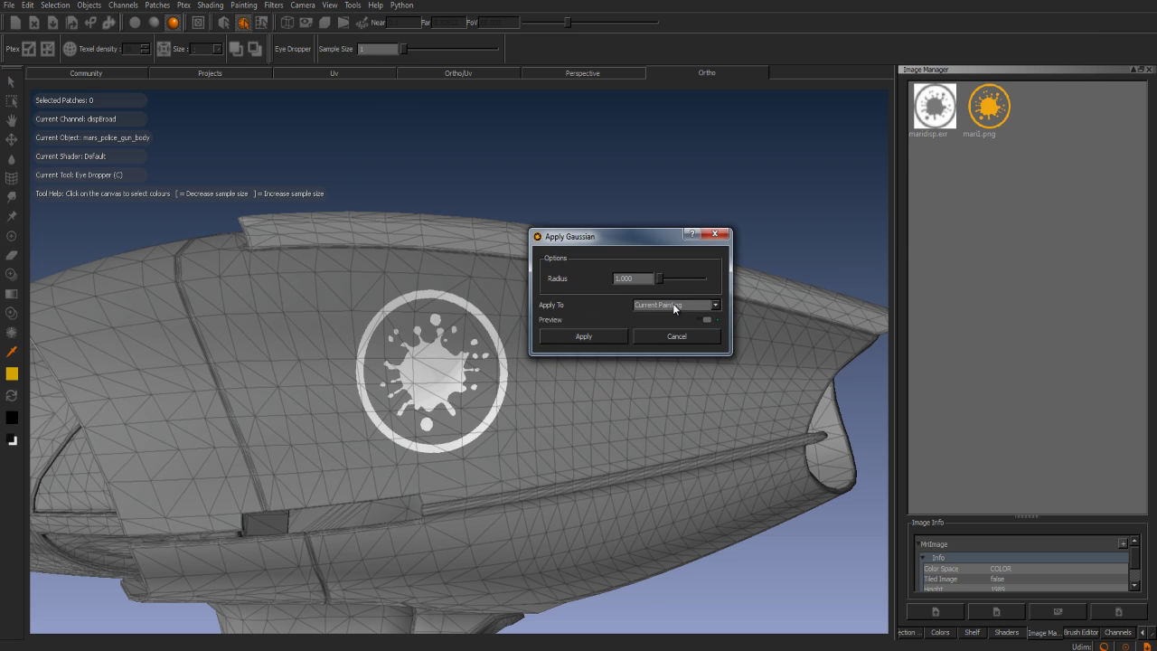
{"action": "left_click", "coordinate": [675, 324]}
{"action": "left_click_drag", "start_coordinate": [659, 281], "coordinate": [663, 281]}
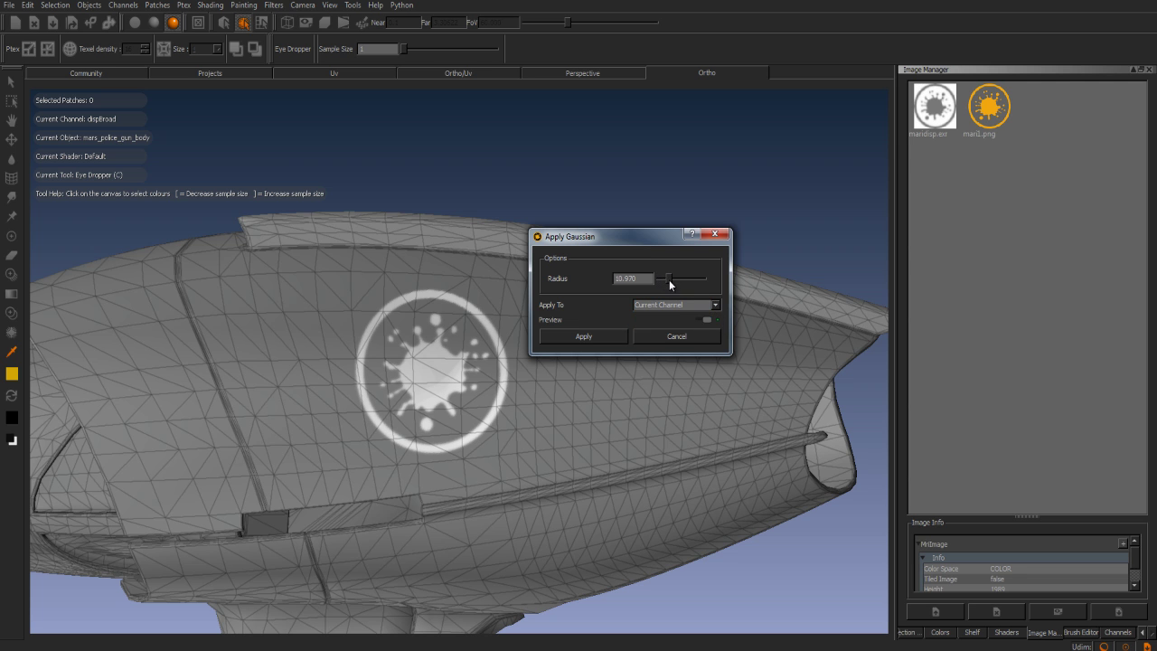
{"action": "left_click_drag", "start_coordinate": [694, 232], "coordinate": [727, 218]}
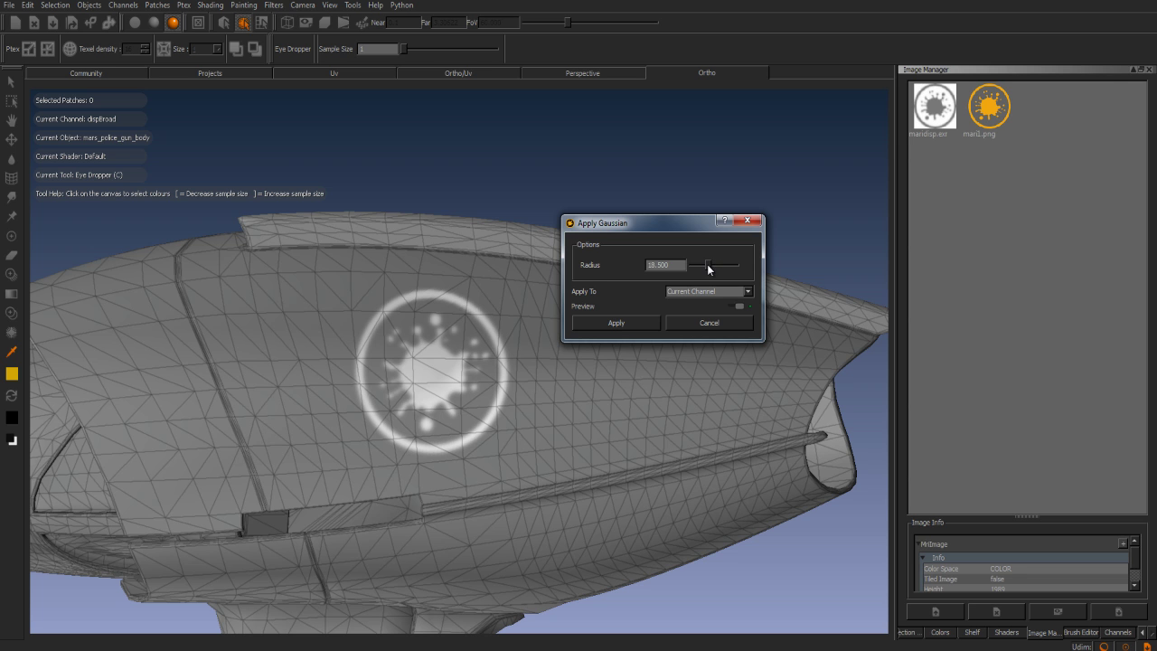
{"action": "left_click", "coordinate": [631, 329]}
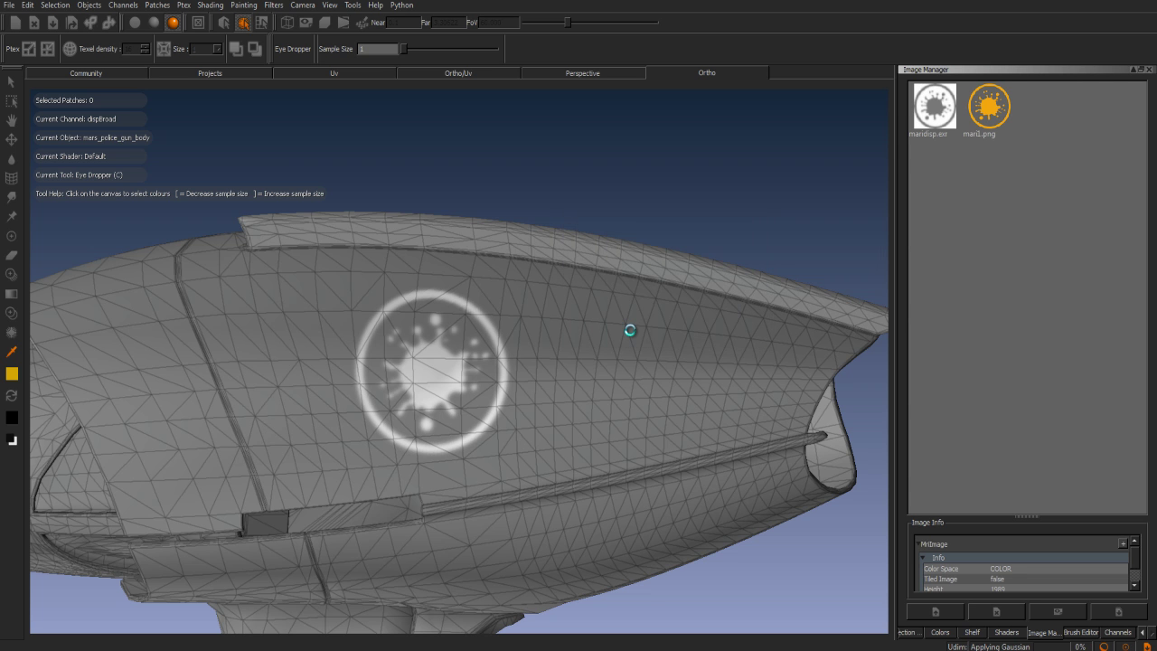
{"action": "key", "text": "s"}
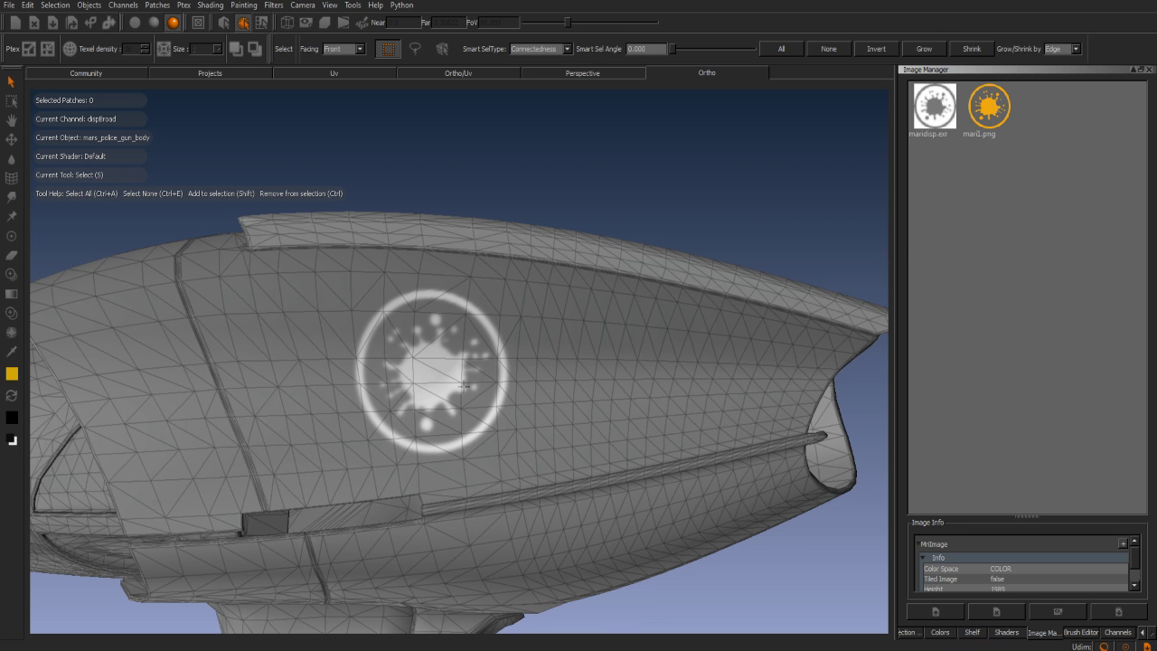
Make Shader 0 the current shader and set its Base Diffuse texture to the color channel.
{"action": "left_click_drag", "start_coordinate": [470, 393], "coordinate": [434, 394], "text": "alt"}
{"action": "right_click_drag", "start_coordinate": [434, 394], "coordinate": [470, 395], "text": "alt"}
{"action": "middle_click_drag", "start_coordinate": [470, 395], "coordinate": [463, 422], "text": "alt"}
{"action": "left_click_drag", "start_coordinate": [463, 422], "coordinate": [447, 361], "text": "alt"}
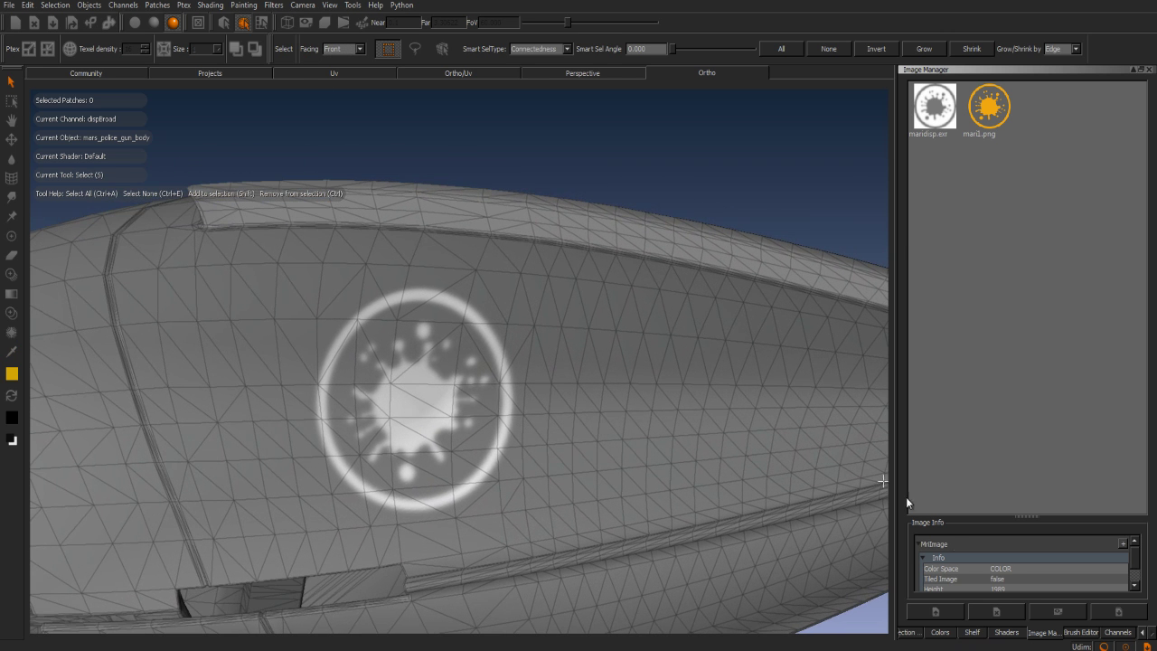
{"action": "left_click", "coordinate": [1006, 632]}
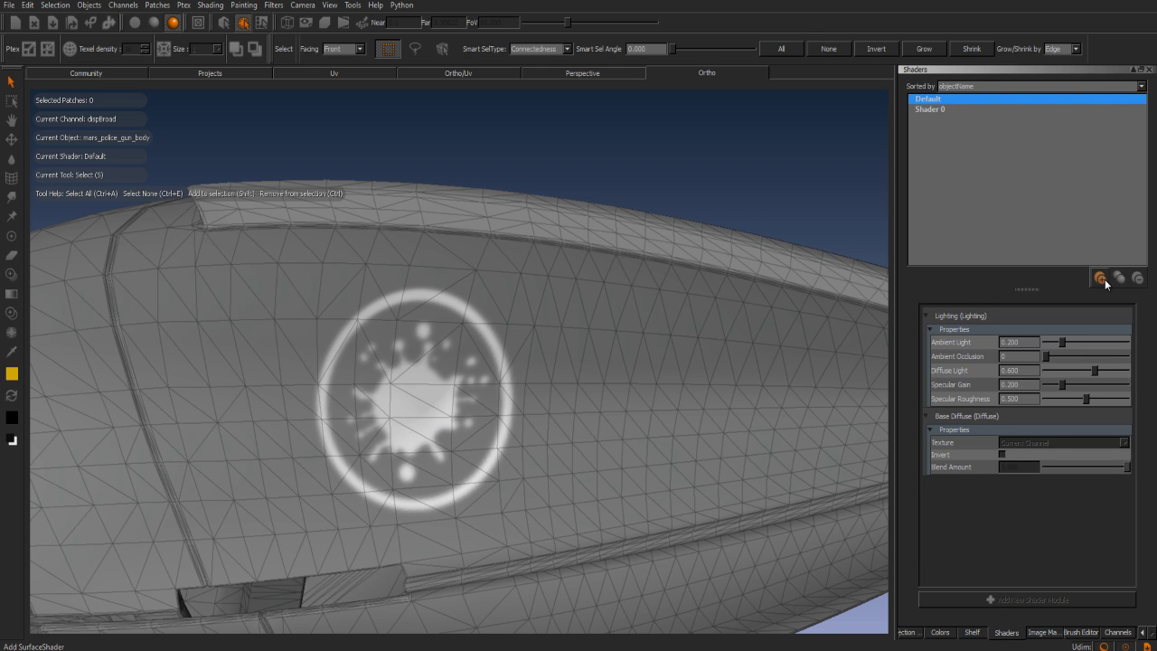
{"action": "left_click", "coordinate": [930, 112]}
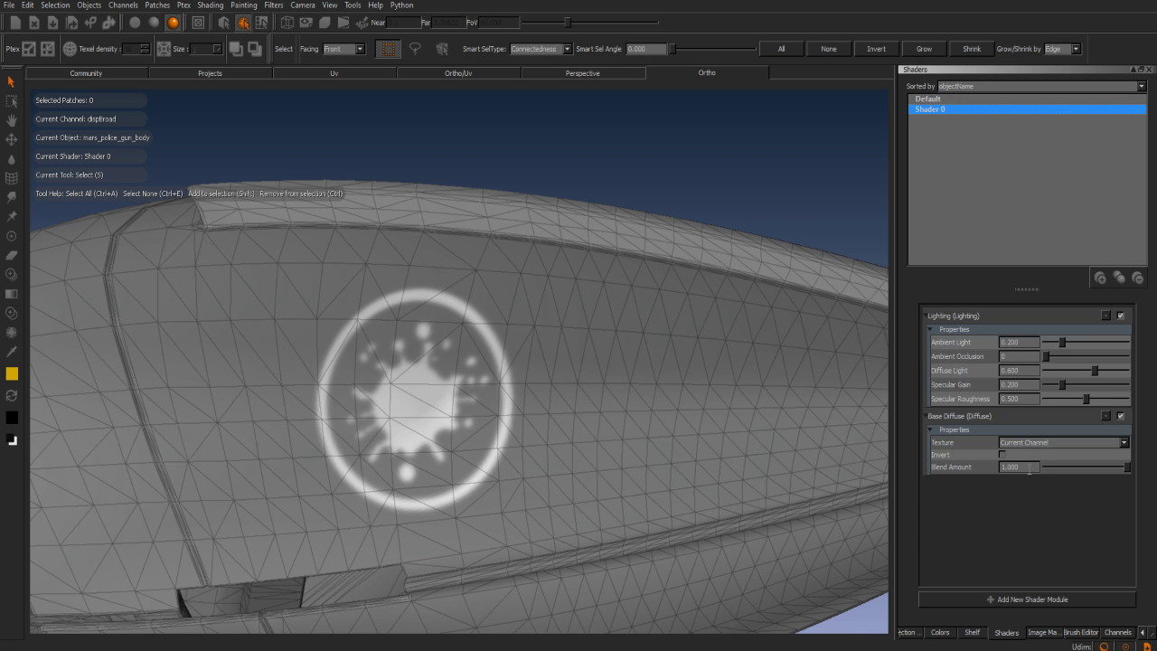
{"action": "left_click", "coordinate": [1041, 442]}
{"action": "left_click", "coordinate": [1040, 450]}
{"action": "left_click", "coordinate": [1025, 442]}
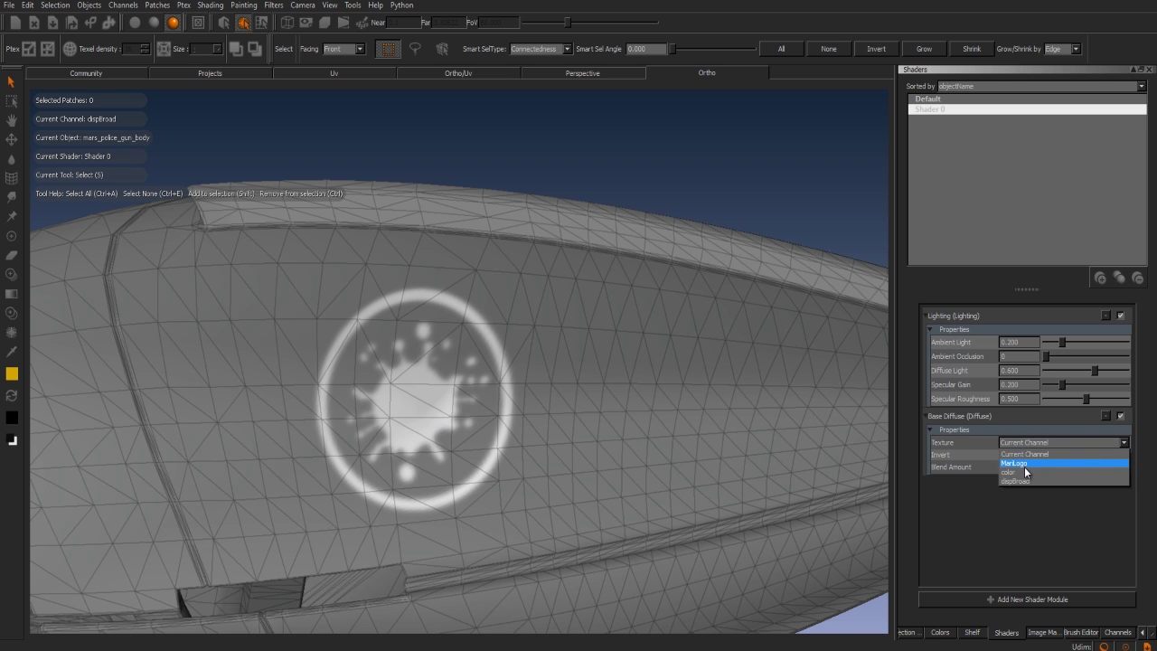
{"action": "left_click", "coordinate": [1027, 472]}
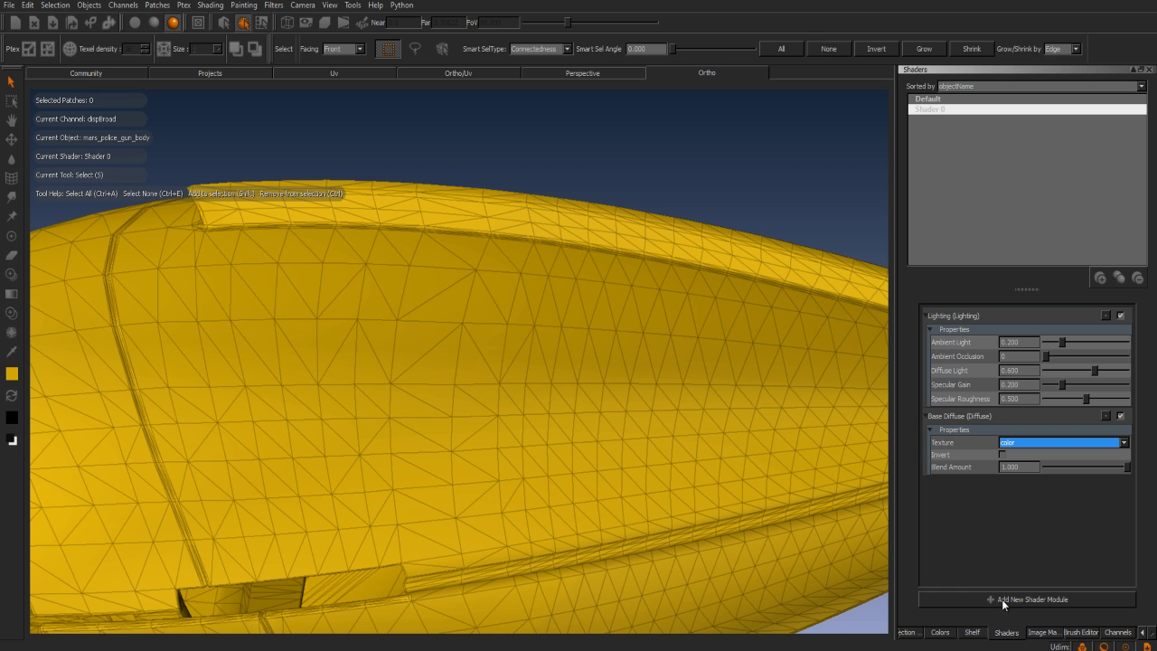
Add a Displacement module to Shader 0.
{"action": "left_click", "coordinate": [1002, 601]}
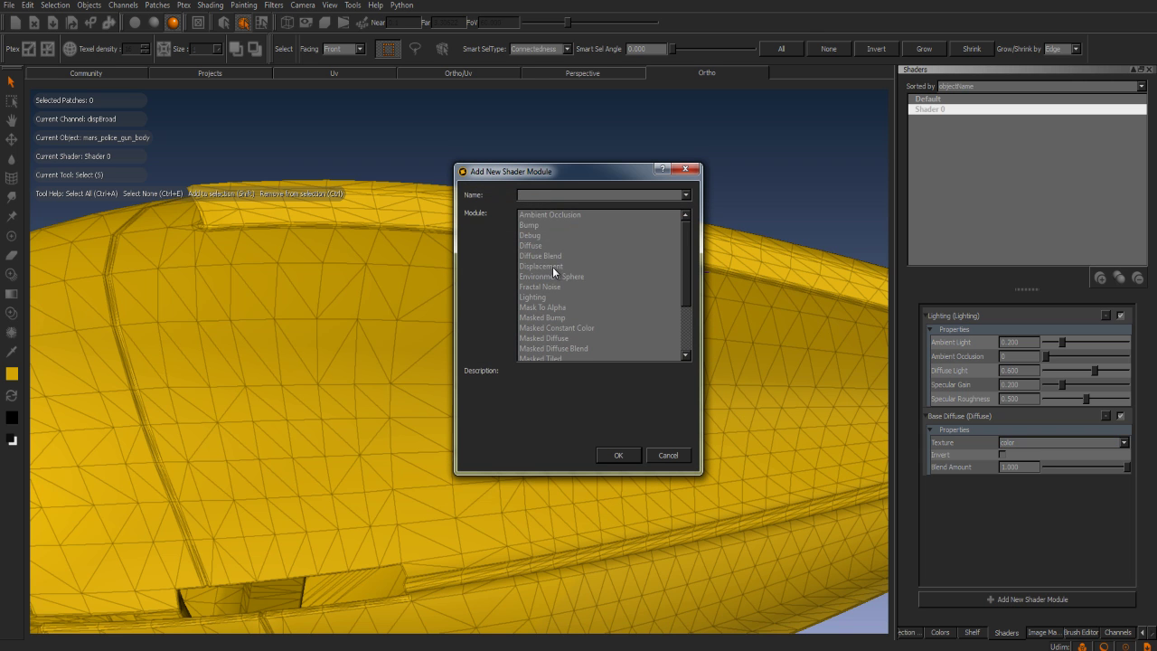
{"action": "left_click", "coordinate": [552, 267]}
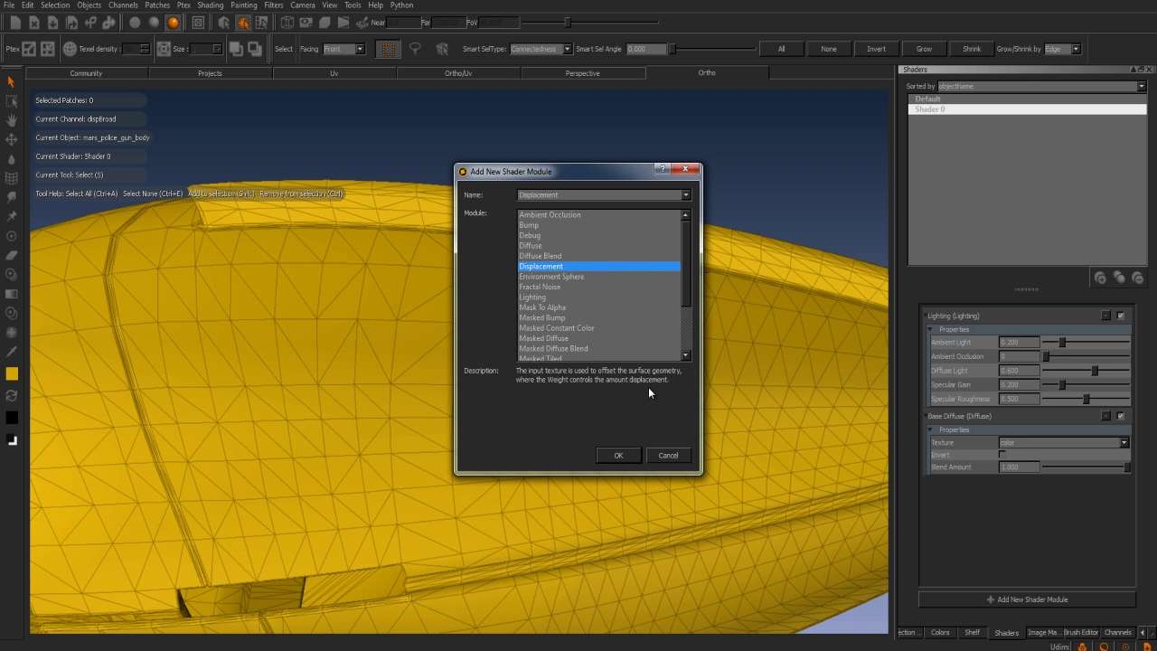
{"action": "left_click", "coordinate": [621, 455]}
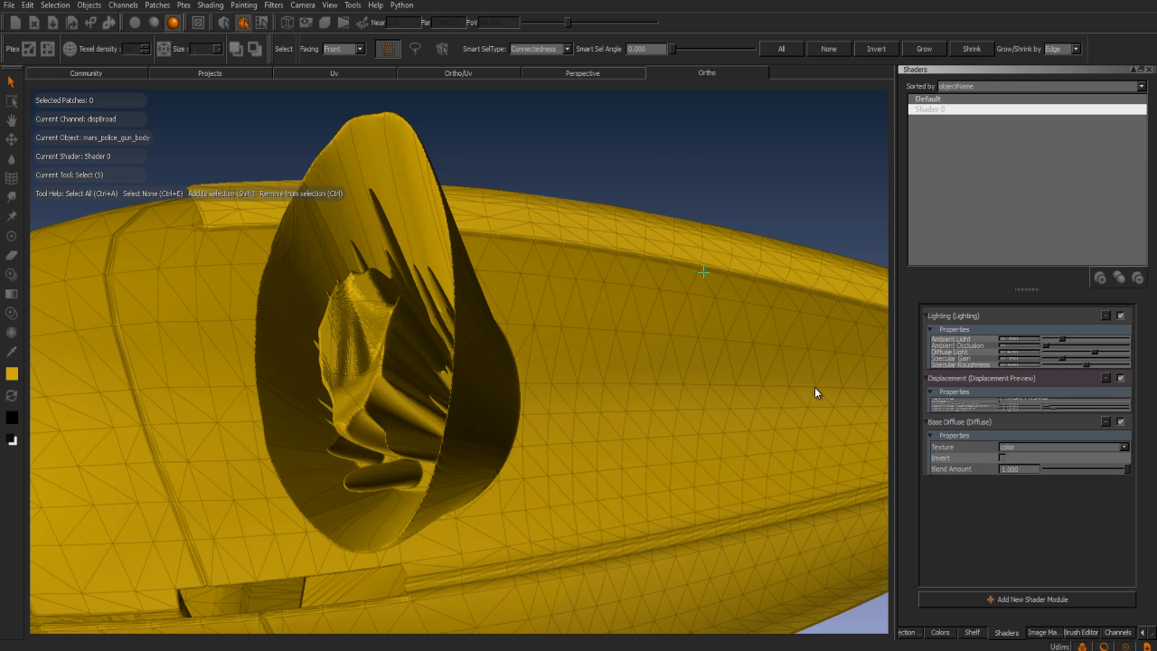
Assign the dispBroad channel as the Displacement texture and reduce the Texture Weight to 0.085.
{"action": "left_click", "coordinate": [1047, 442]}
{"action": "left_click", "coordinate": [1032, 480]}
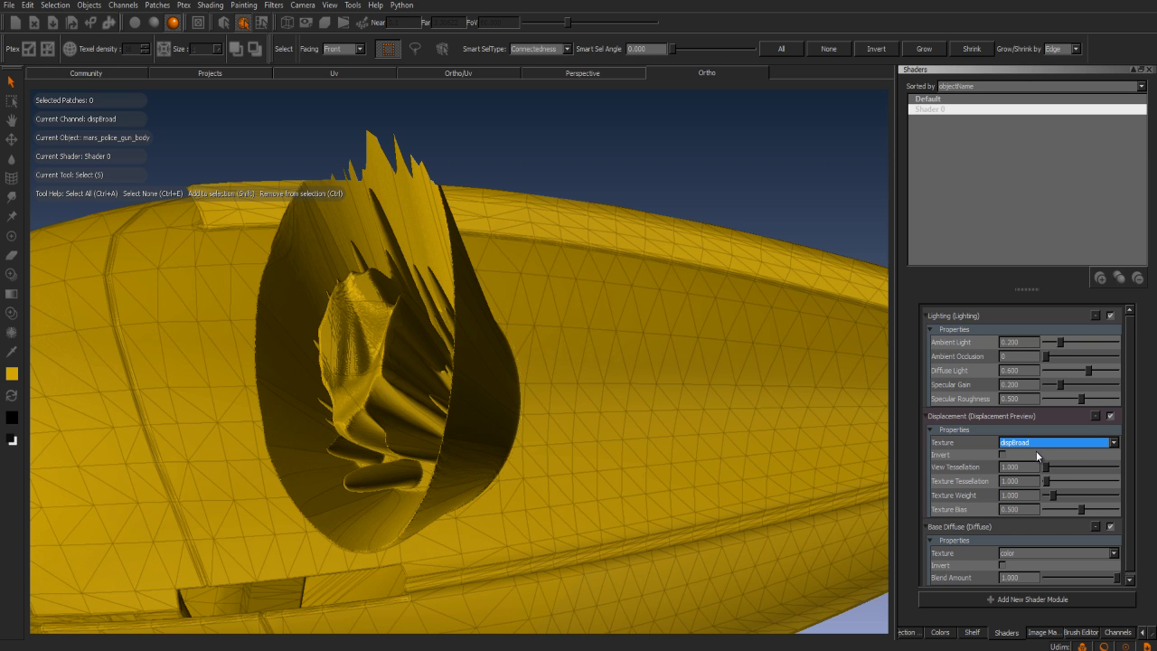
{"action": "left_click_drag", "start_coordinate": [1051, 494], "coordinate": [1047, 493]}
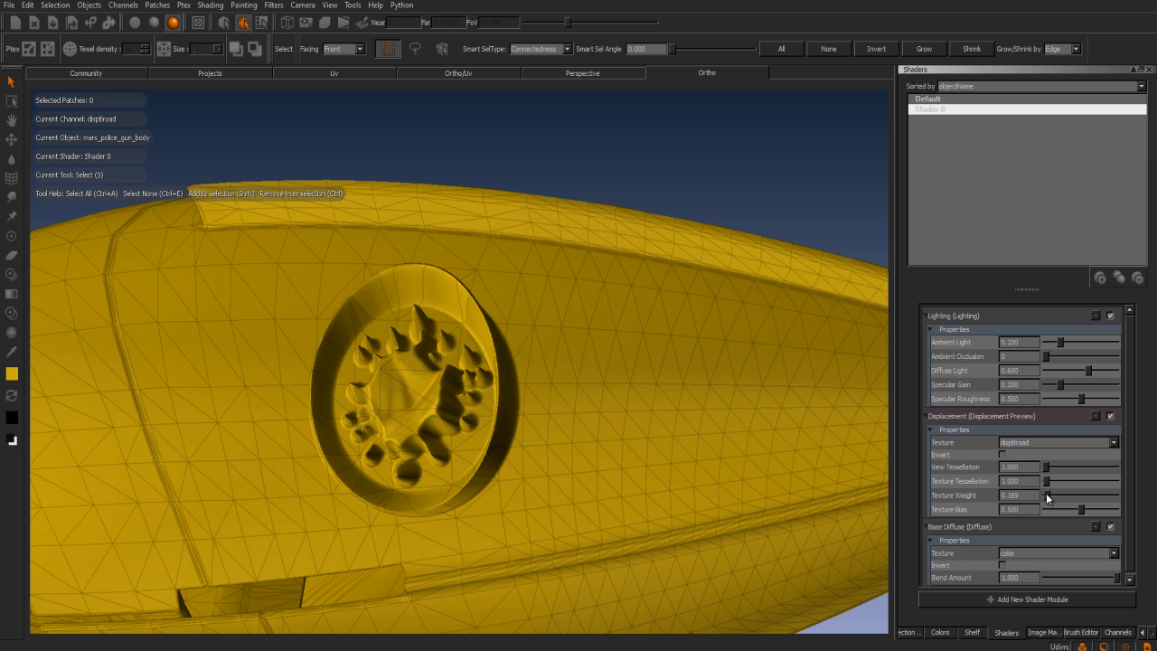
{"action": "left_click_drag", "start_coordinate": [1046, 493], "coordinate": [1045, 494]}
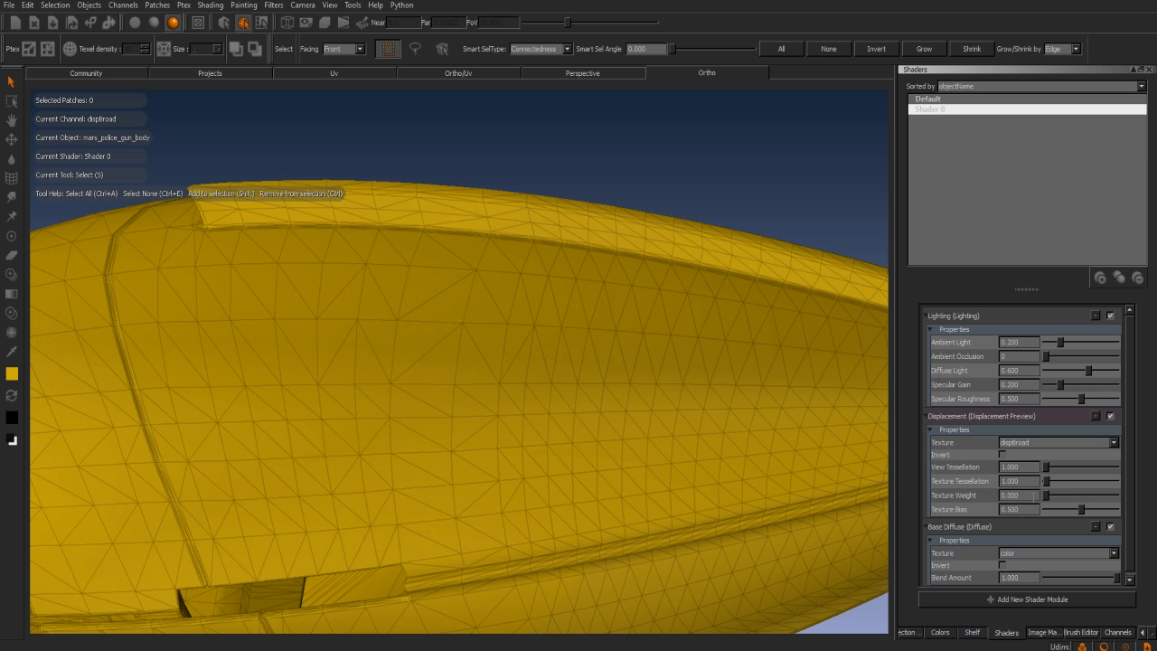
{"action": "type", "text": "85"}
{"action": "key", "text": "Return"}
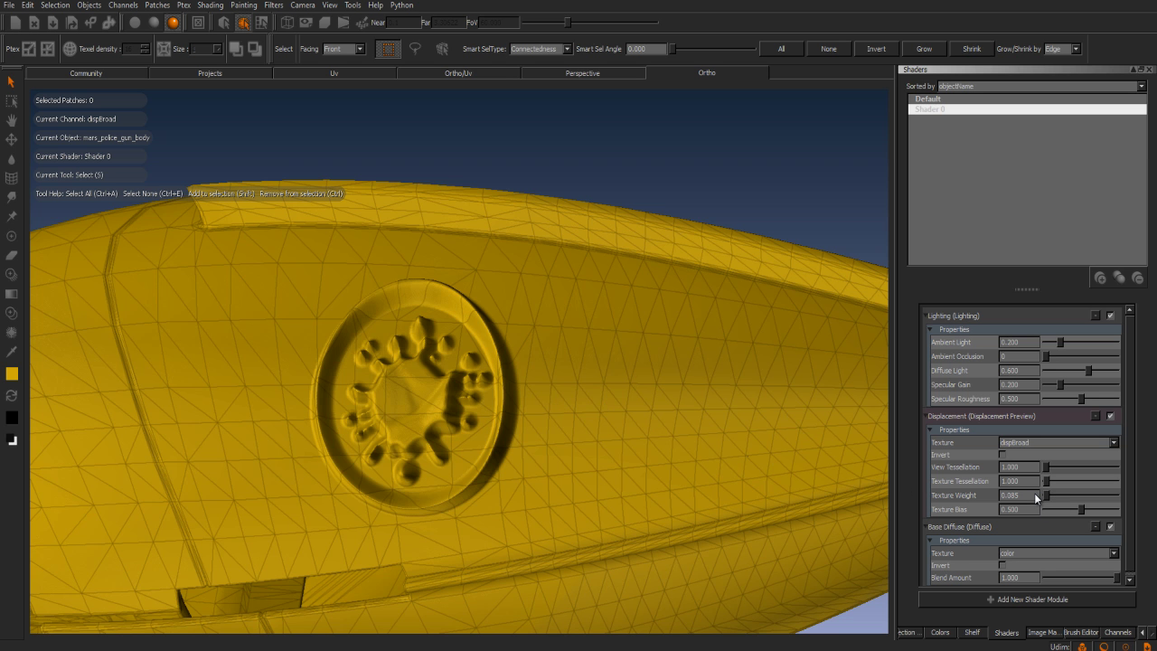
Examine the displaced logo's rim and relief details up close from several angles.
{"action": "left_click_drag", "start_coordinate": [569, 419], "coordinate": [554, 418], "text": "alt"}
{"action": "right_click_drag", "start_coordinate": [554, 419], "coordinate": [614, 419], "text": "alt"}
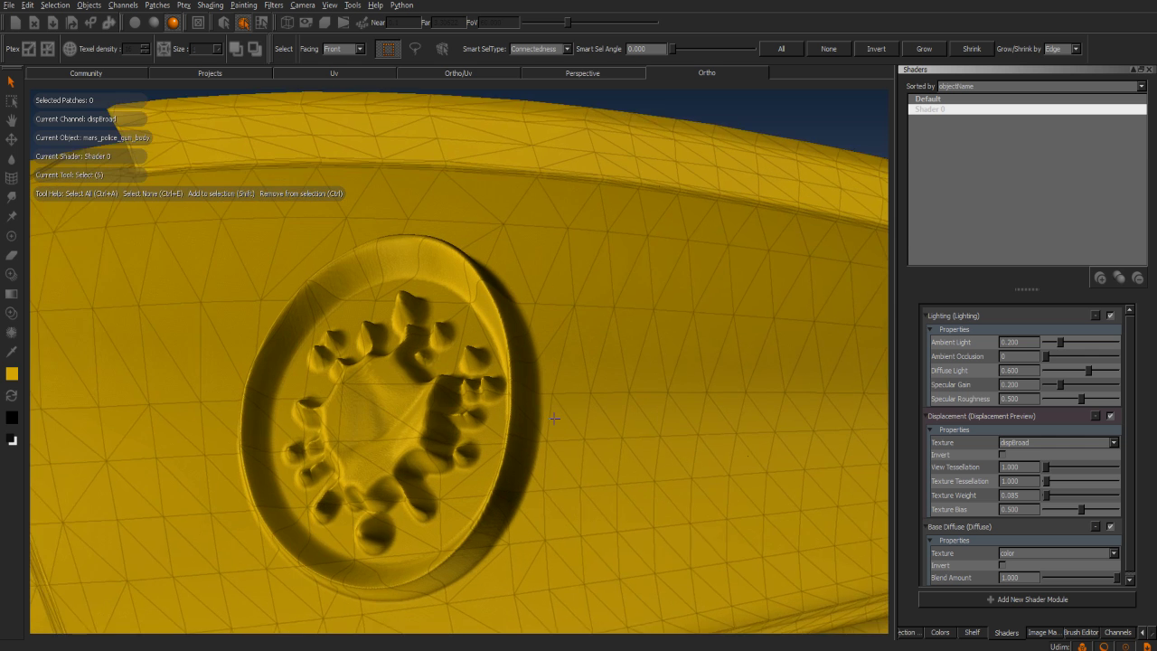
{"action": "middle_click_drag", "start_coordinate": [554, 419], "coordinate": [578, 400], "text": "alt"}
{"action": "right_click_drag", "start_coordinate": [554, 419], "coordinate": [597, 418], "text": "alt"}
{"action": "mouse_move", "coordinate": [554, 419]}
{"action": "middle_mouse_down", "text": "alt"}
{"action": "mouse_move", "coordinate": [592, 376]}
{"action": "mouse_move", "coordinate": [554, 418]}
{"action": "middle_mouse_up", "text": "alt"}
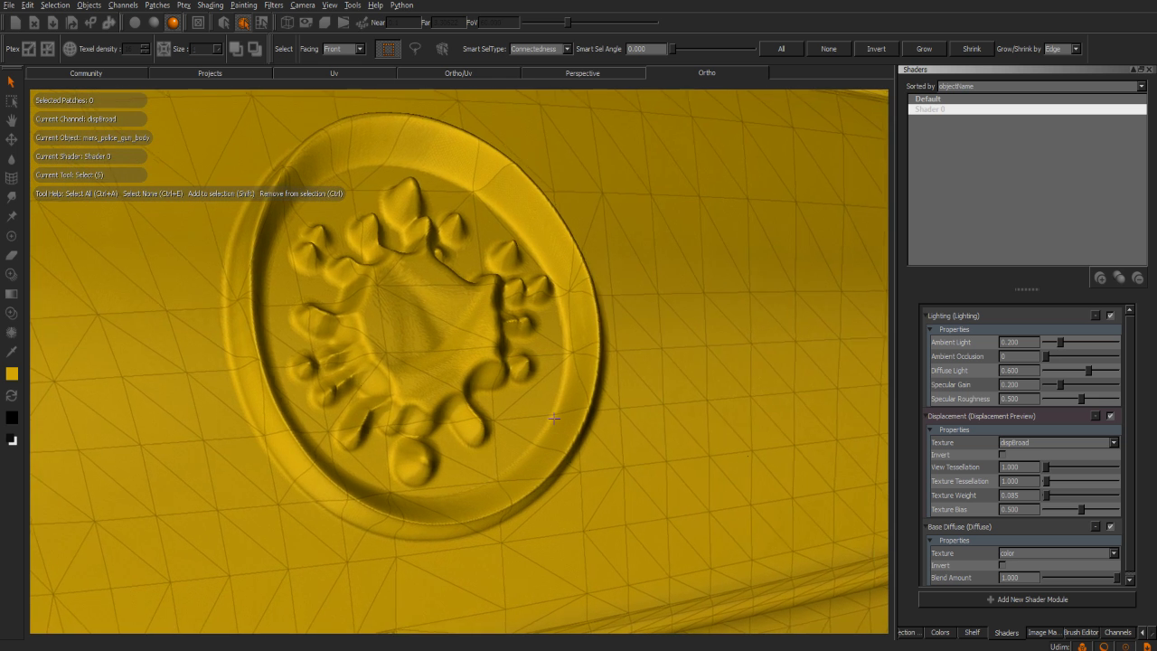
{"action": "middle_click_drag", "start_coordinate": [554, 418], "coordinate": [554, 418]}
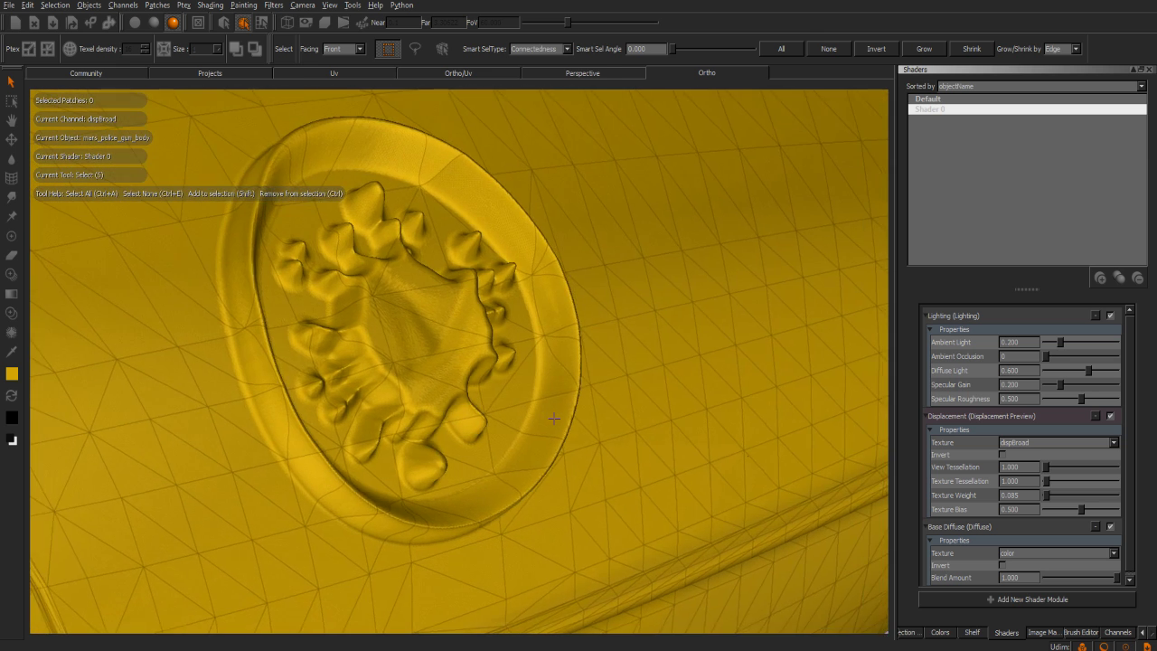
{"action": "middle_click_drag", "start_coordinate": [555, 417], "coordinate": [554, 418]}
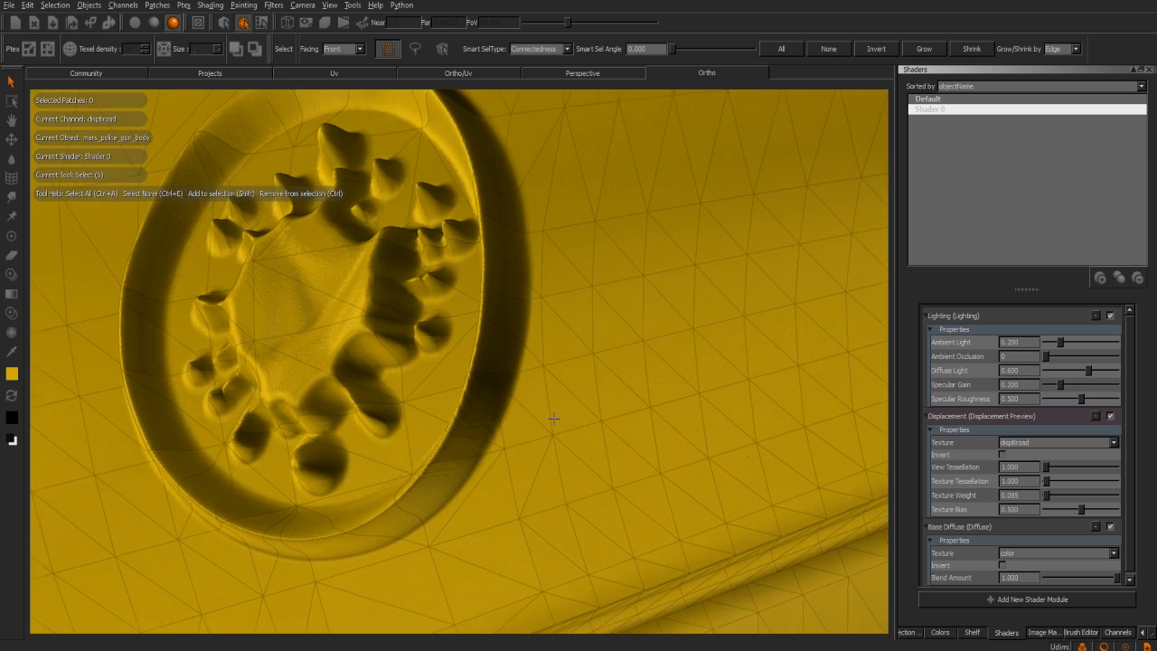
{"action": "scroll", "coordinate": [554, 418], "scroll_direction": "up", "scroll_amount": 5}
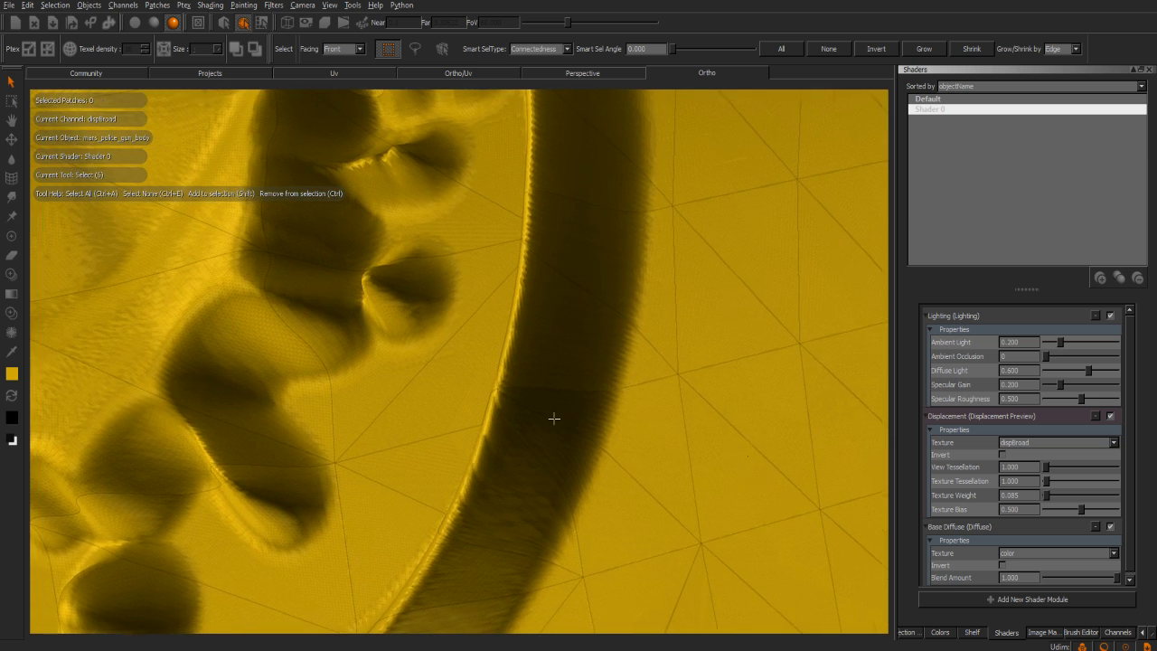
{"action": "scroll", "coordinate": [554, 417], "scroll_direction": "up", "scroll_amount": 4}
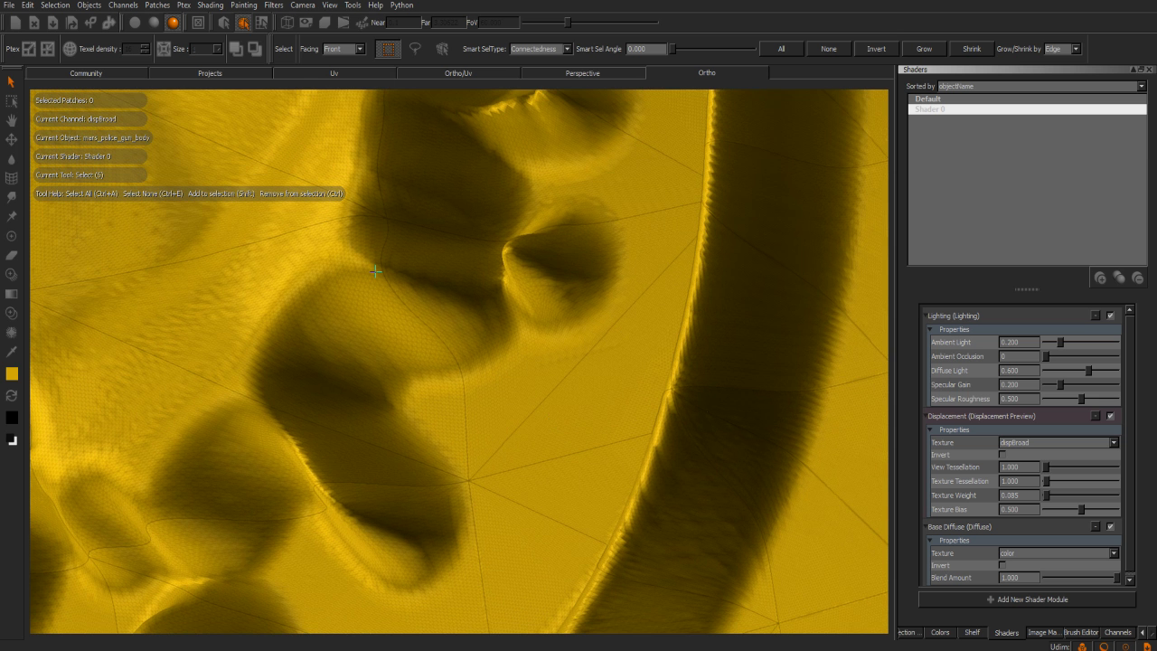
{"action": "scroll", "coordinate": [516, 514], "scroll_direction": "down", "scroll_amount": 6}
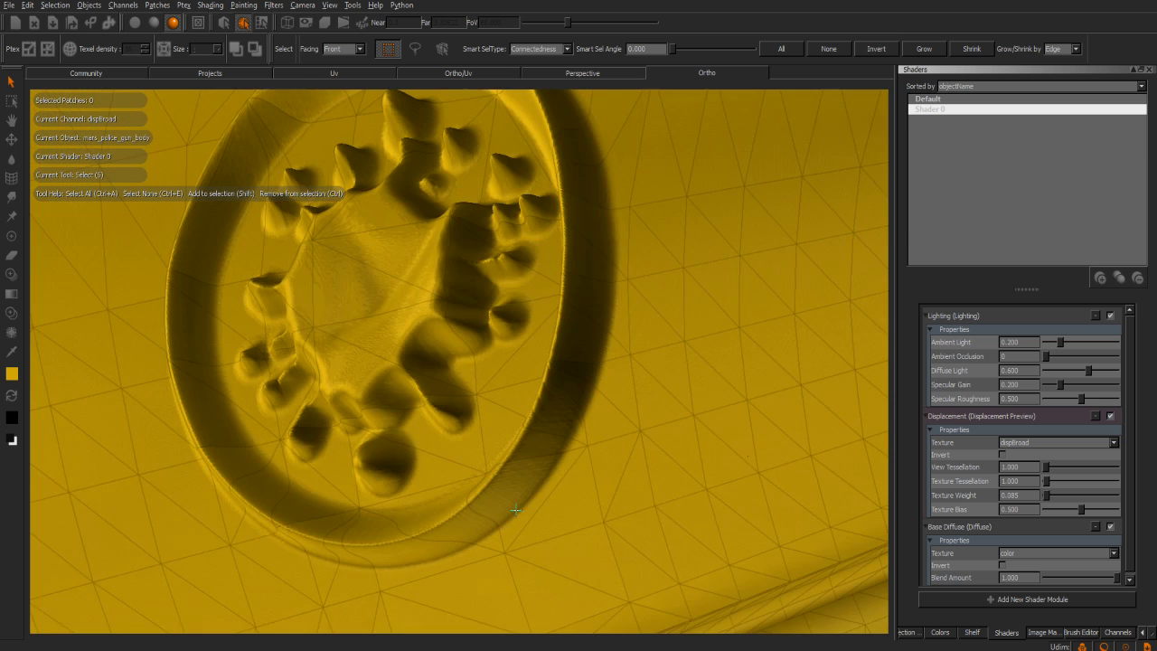
Invert the displacement texture and inspect the logo on the gun body.
{"action": "middle_click_drag", "start_coordinate": [515, 514], "coordinate": [515, 511]}
{"action": "right_click_drag", "start_coordinate": [515, 510], "coordinate": [591, 326], "text": "alt"}
{"action": "mouse_move", "coordinate": [592, 327]}
{"action": "left_mouse_down", "text": "alt"}
{"action": "mouse_move", "coordinate": [592, 361]}
{"action": "mouse_move", "coordinate": [592, 326]}
{"action": "left_mouse_up", "text": "alt"}
{"action": "middle_click_drag", "start_coordinate": [590, 326], "coordinate": [588, 318]}
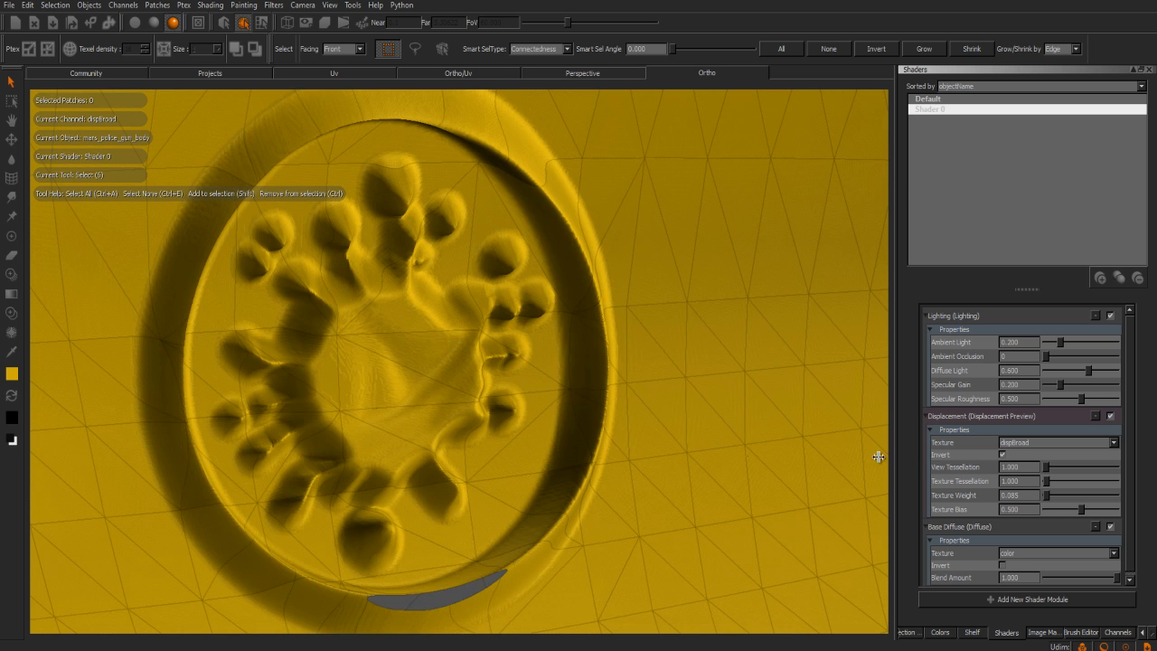
{"action": "left_click_drag", "start_coordinate": [475, 427], "coordinate": [475, 399], "text": "alt"}
{"action": "right_click_drag", "start_coordinate": [484, 374], "coordinate": [425, 484], "text": "alt"}
Set the Displacement module's Texture Weight to 0.075.
{"action": "left_click_drag", "start_coordinate": [1047, 495], "coordinate": [1034, 494]}
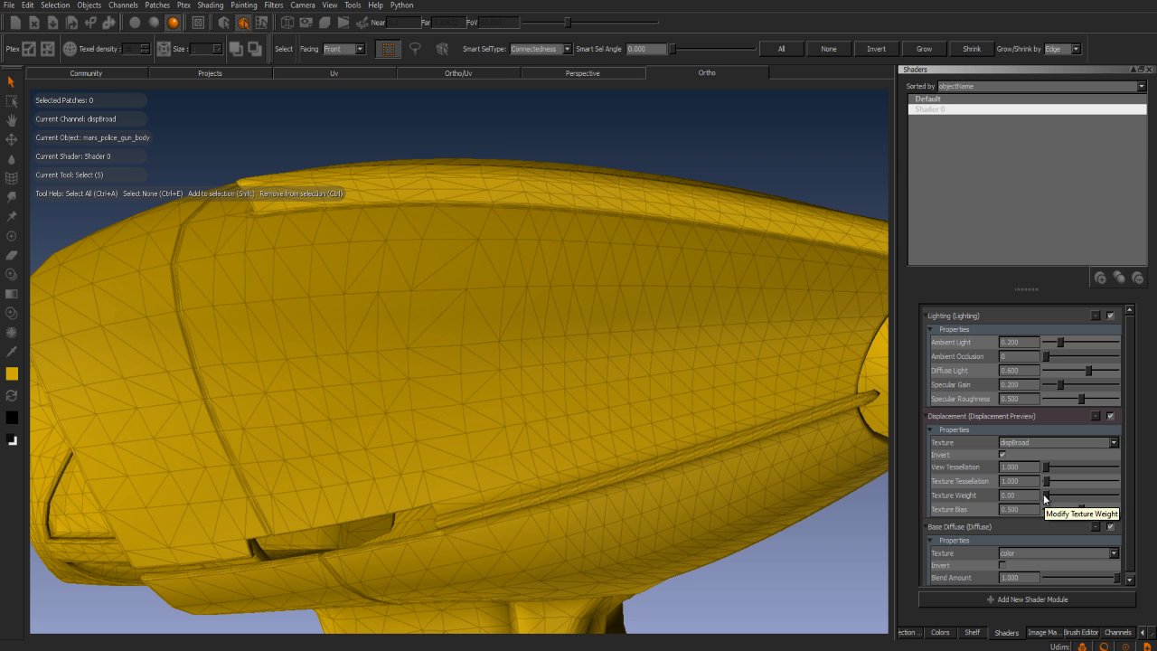
{"action": "type", "text": "5"}
{"action": "key", "text": "Return"}
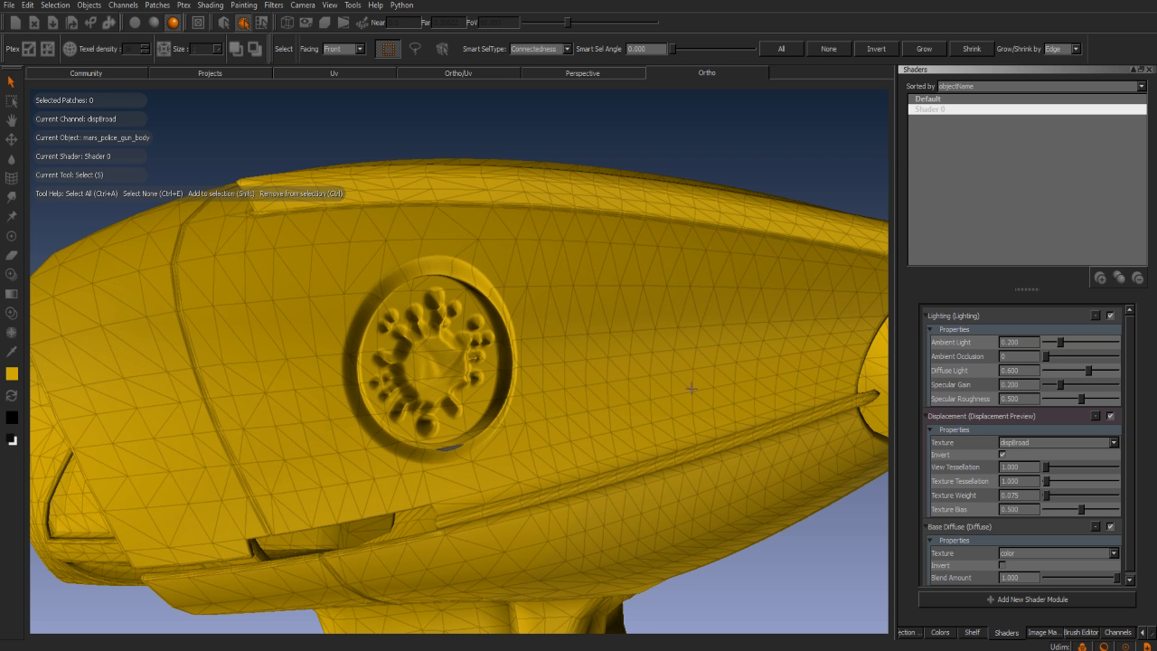
Inspect the inverted logo from another angle and turn off the displacement inversion.
{"action": "left_click_drag", "start_coordinate": [434, 405], "coordinate": [434, 404], "text": "alt"}
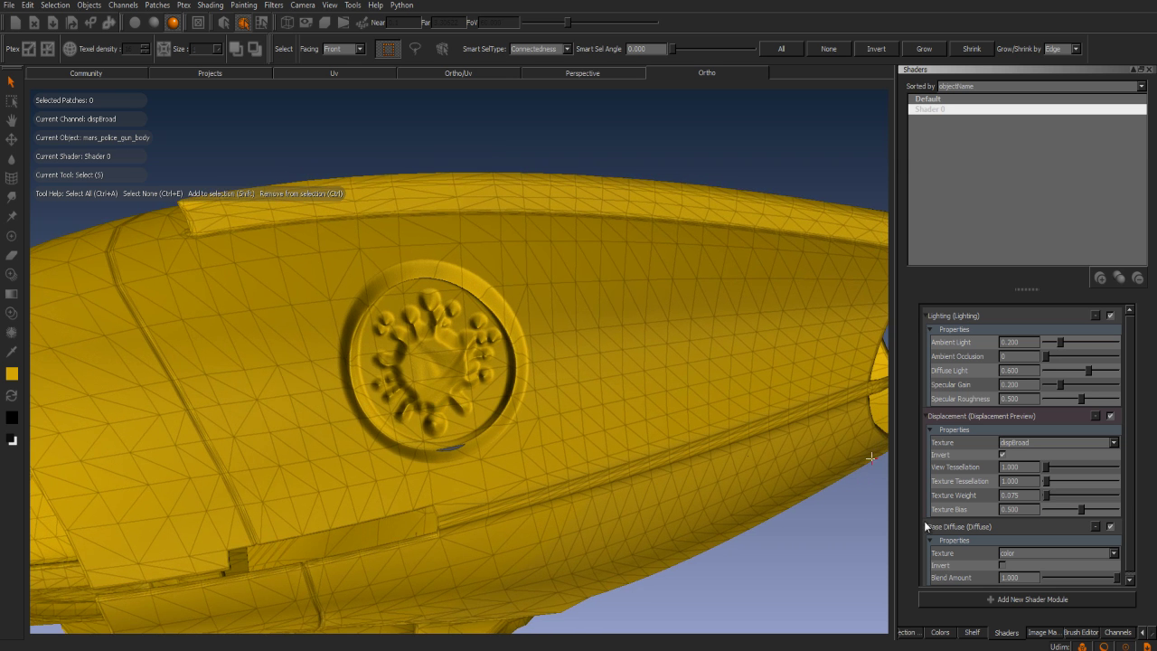
{"action": "left_click_drag", "start_coordinate": [505, 416], "coordinate": [862, 450], "text": "alt"}
{"action": "left_click", "coordinate": [1002, 455]}
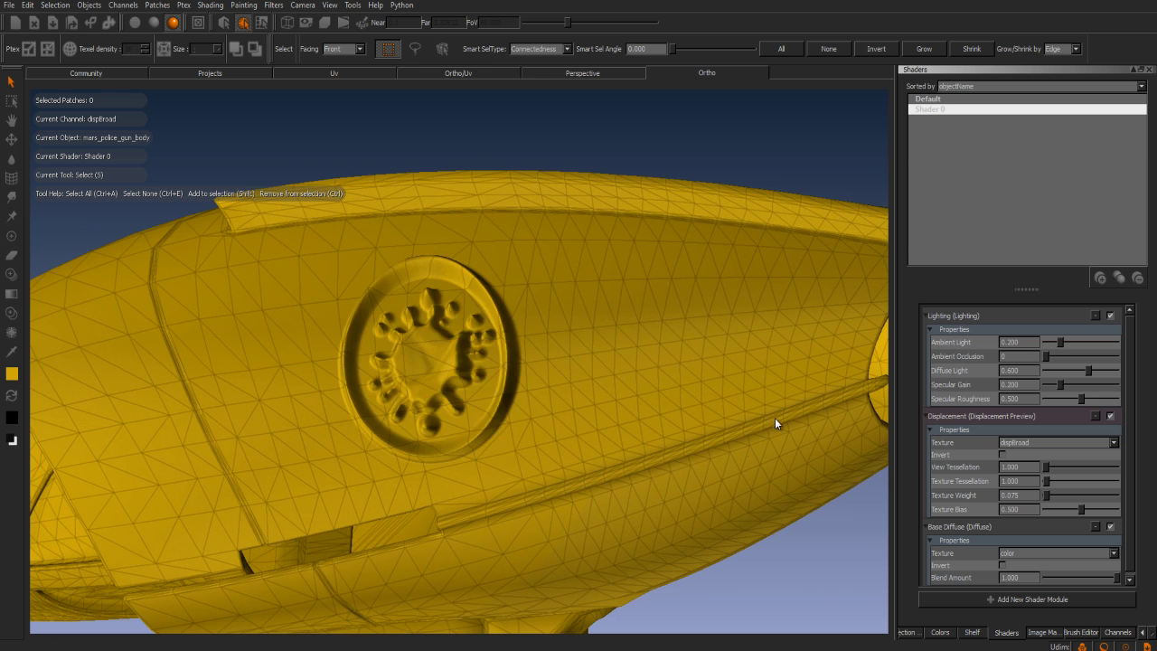
Raise the displacement Texture Weight to 0.169 and inspect the exaggerated logo relief from several angles.
{"action": "left_click_drag", "start_coordinate": [593, 398], "coordinate": [669, 398], "text": "alt"}
{"action": "right_click_drag", "start_coordinate": [669, 398], "coordinate": [778, 398], "text": "alt"}
{"action": "middle_click_drag", "start_coordinate": [808, 355], "coordinate": [819, 433], "text": "alt"}
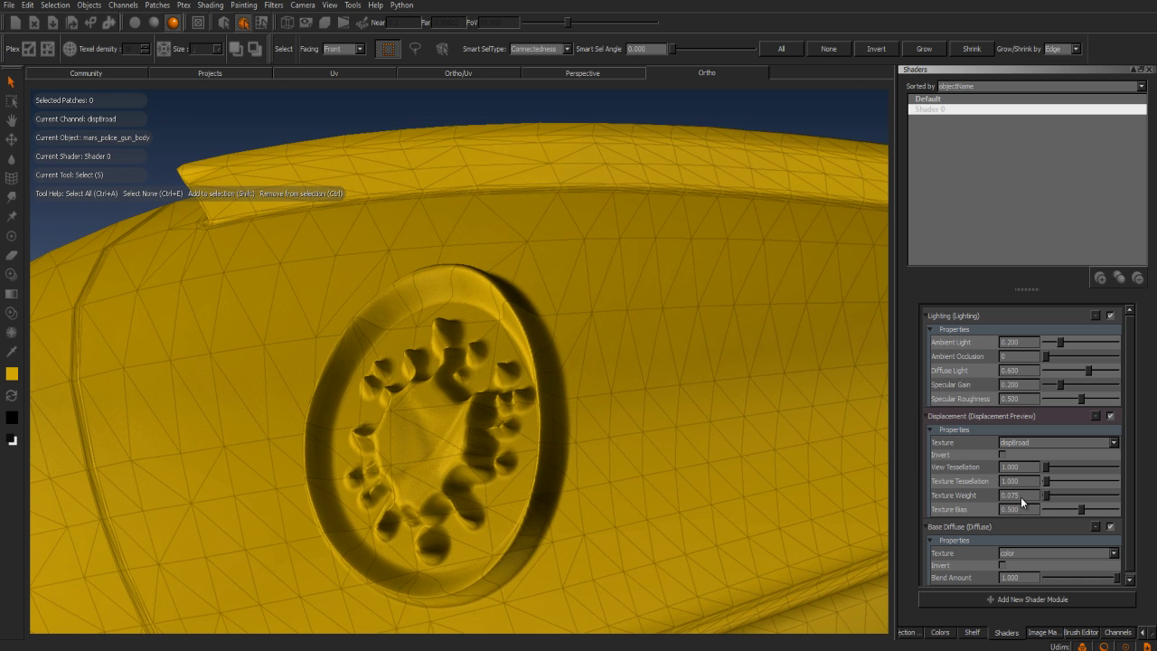
{"action": "left_click_drag", "start_coordinate": [1047, 495], "coordinate": [1047, 494]}
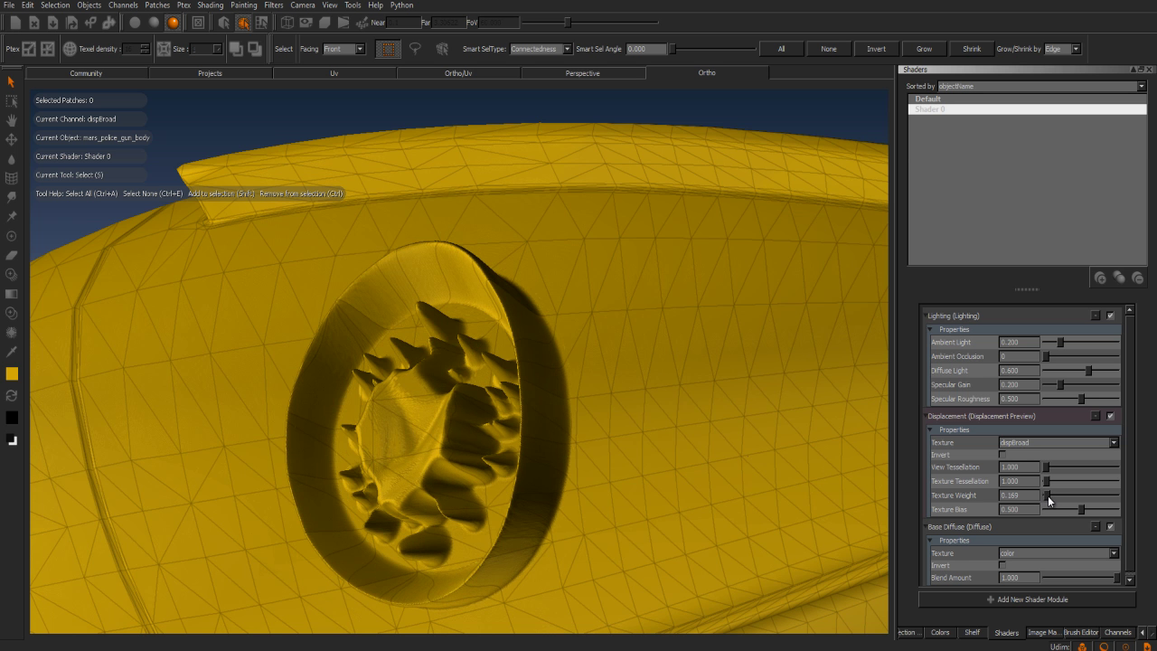
{"action": "left_click_drag", "start_coordinate": [509, 454], "coordinate": [498, 452], "text": "alt"}
{"action": "middle_click_drag", "start_coordinate": [498, 452], "coordinate": [498, 452]}
{"action": "left_click_drag", "start_coordinate": [498, 452], "coordinate": [656, 356], "text": "alt"}
{"action": "right_click_drag", "start_coordinate": [657, 356], "coordinate": [696, 326], "text": "alt"}
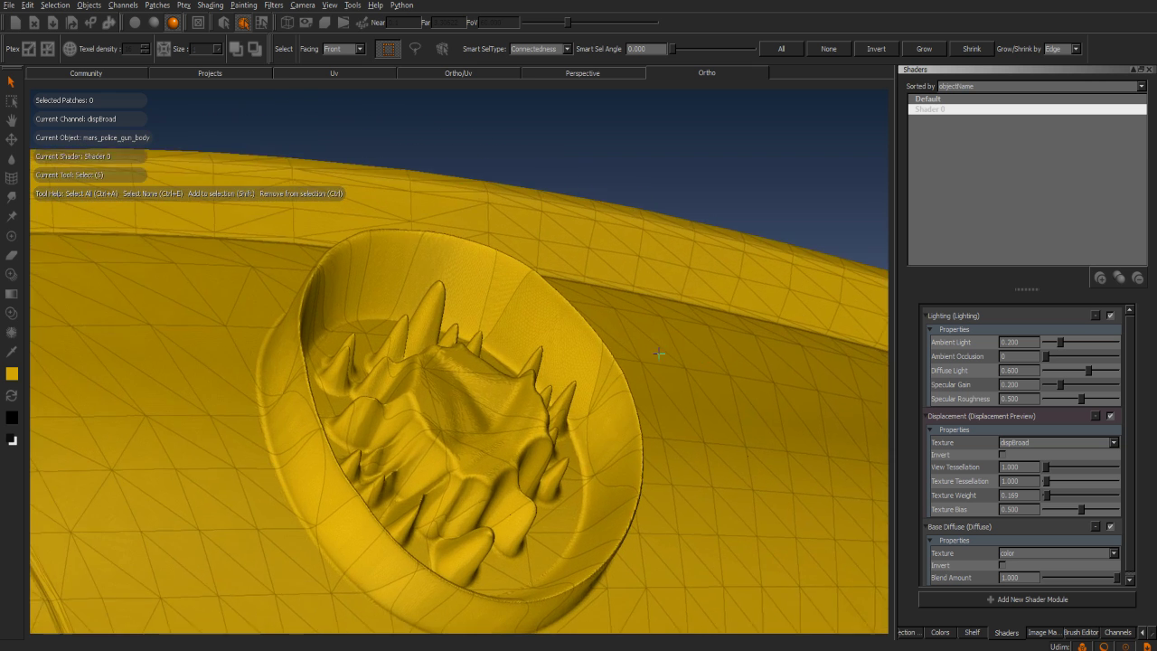
{"action": "left_click_drag", "start_coordinate": [695, 325], "coordinate": [661, 349], "text": "alt"}
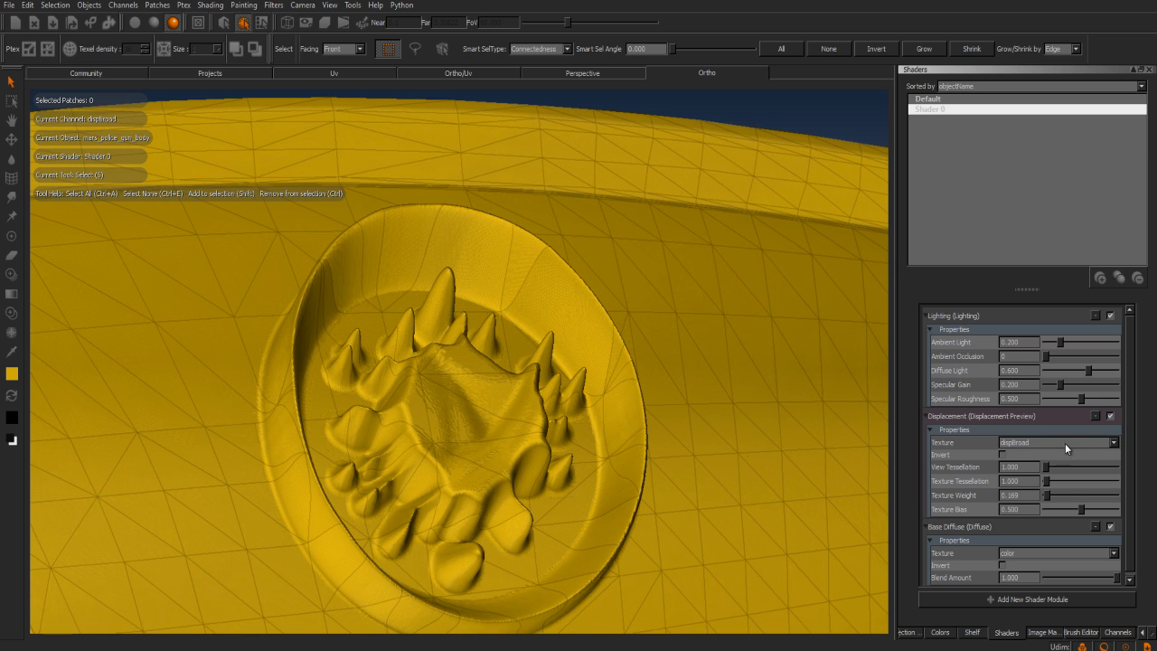
Set the displacement Texture Weight to 0.085 and review the logo on the whole gun.
{"action": "left_click", "coordinate": [1045, 496]}
{"action": "left_click_drag", "start_coordinate": [661, 502], "coordinate": [520, 493], "text": "alt"}
{"action": "middle_click_drag", "start_coordinate": [661, 502], "coordinate": [661, 503]}
{"action": "right_click_drag", "start_coordinate": [661, 502], "coordinate": [570, 503], "text": "alt"}
{"action": "middle_click_drag", "start_coordinate": [661, 503], "coordinate": [680, 425], "text": "alt"}
{"action": "left_click_drag", "start_coordinate": [661, 503], "coordinate": [696, 503], "text": "alt"}
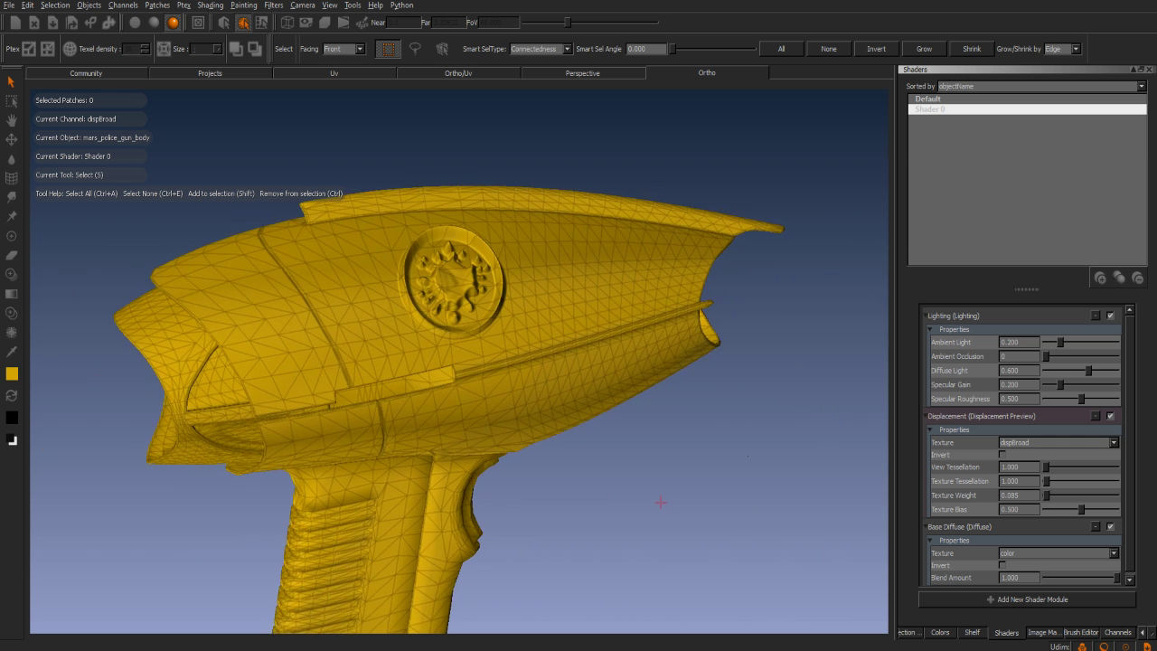
{"action": "right_click_drag", "start_coordinate": [661, 503], "coordinate": [587, 503], "text": "alt"}
{"action": "left_click_drag", "start_coordinate": [661, 503], "coordinate": [687, 503], "text": "alt"}
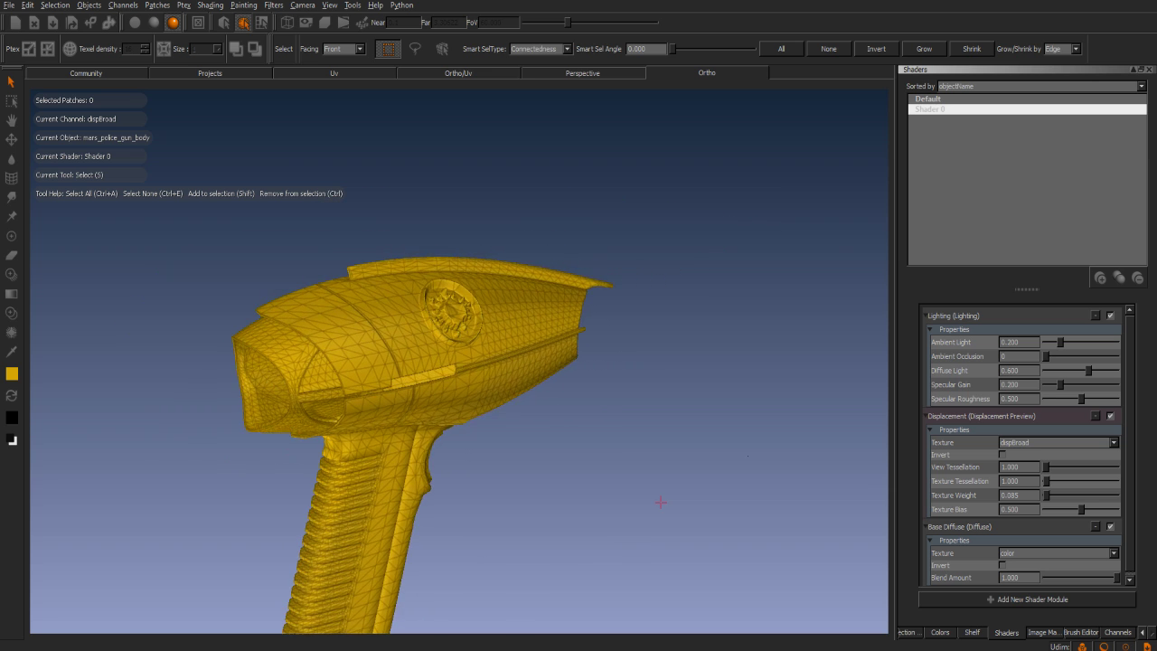